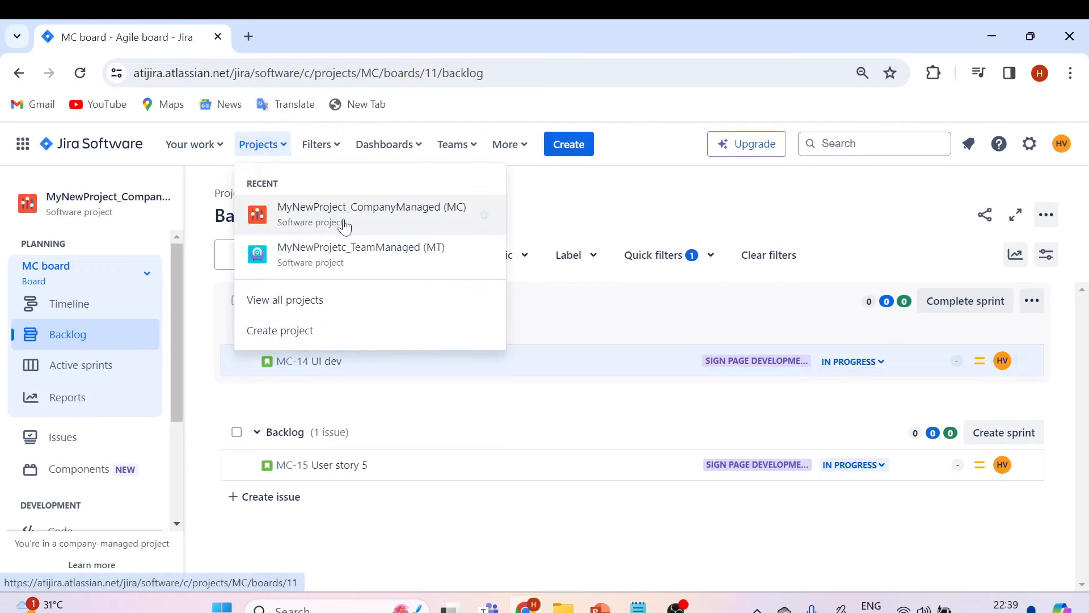
Open the MyNewProject_CompanyManaged project and go to the backlog of its MC board
click(373, 216)
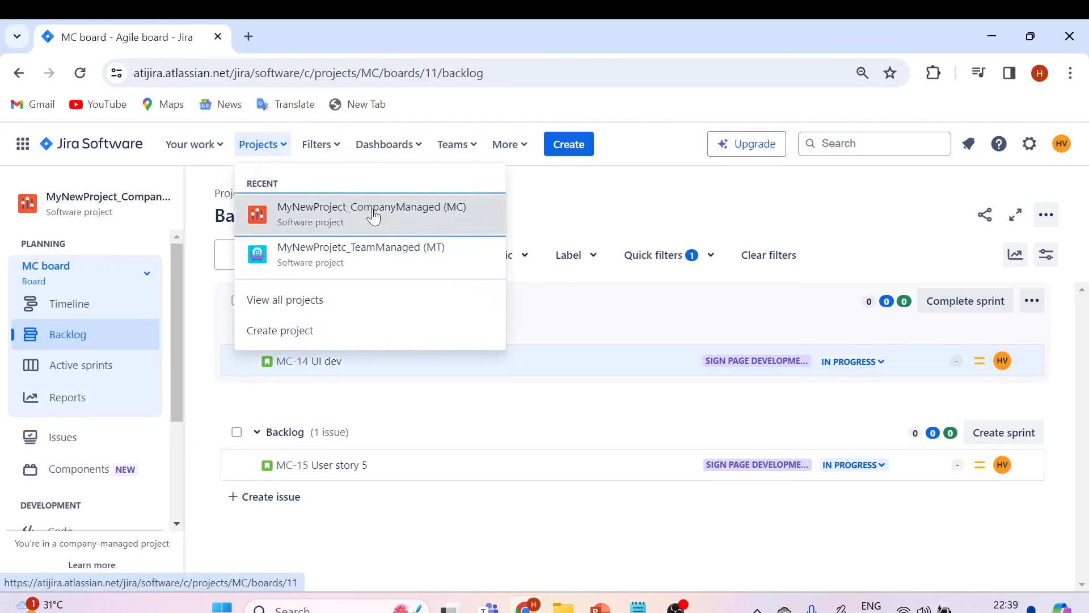
click(266, 145)
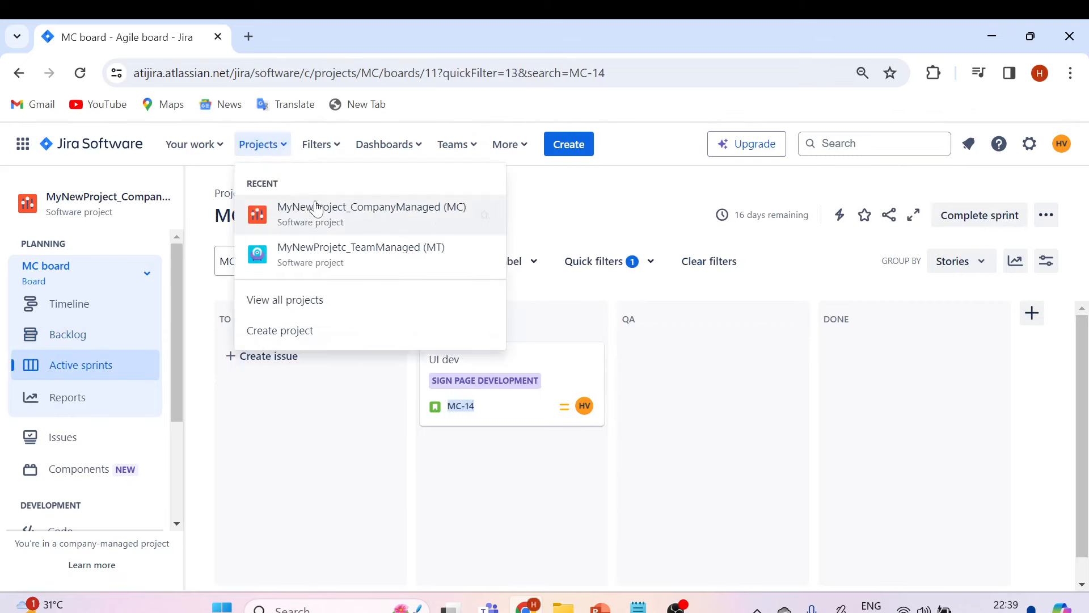
click(527, 203)
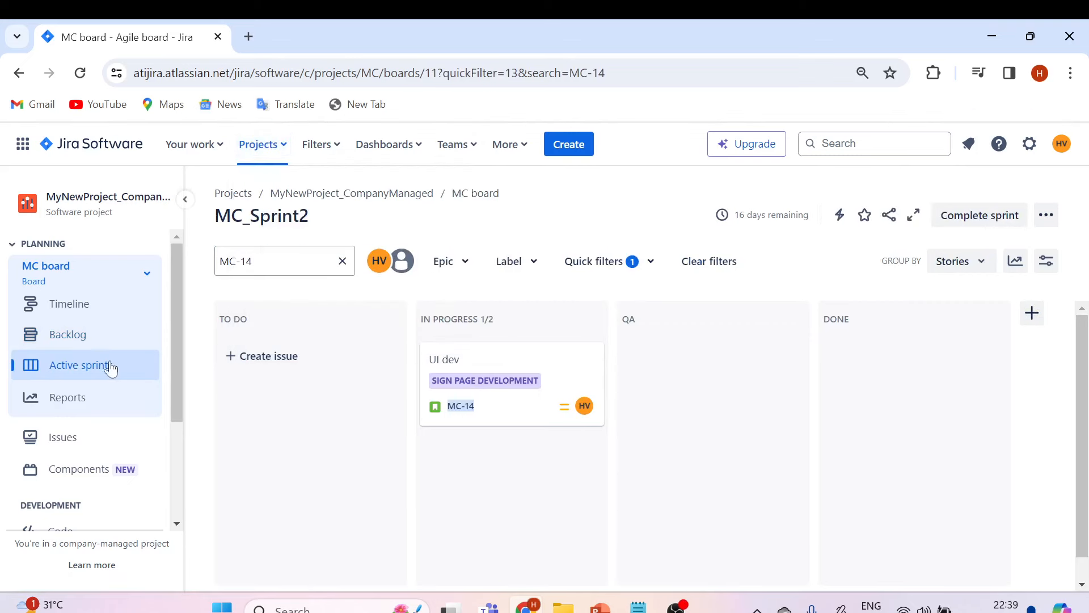
click(77, 336)
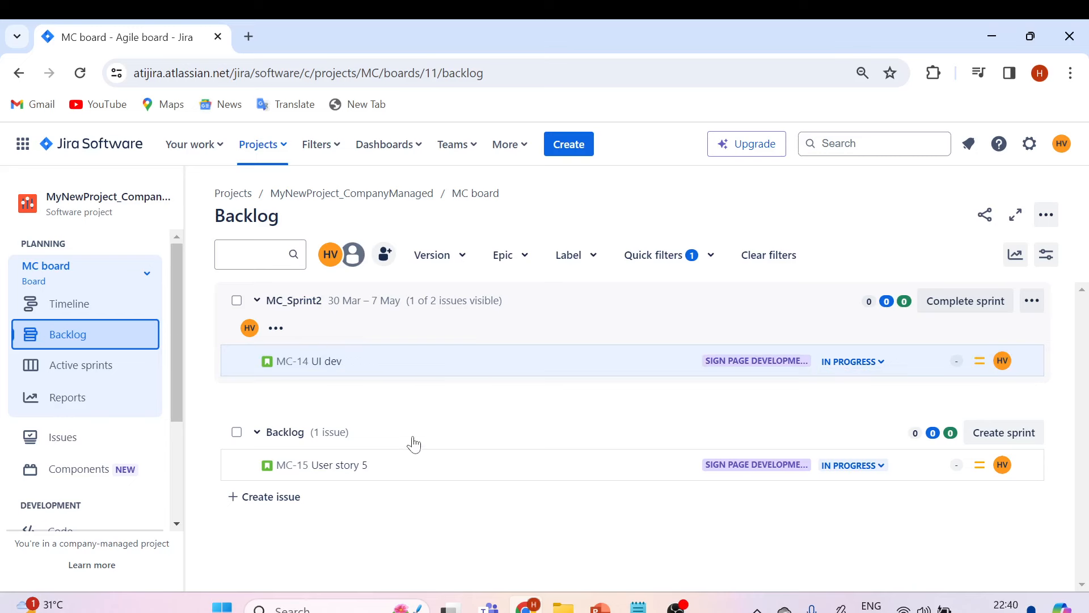
Review the details of issue MC-14 UI dev, and list all issues that carry its Login label
click(290, 364)
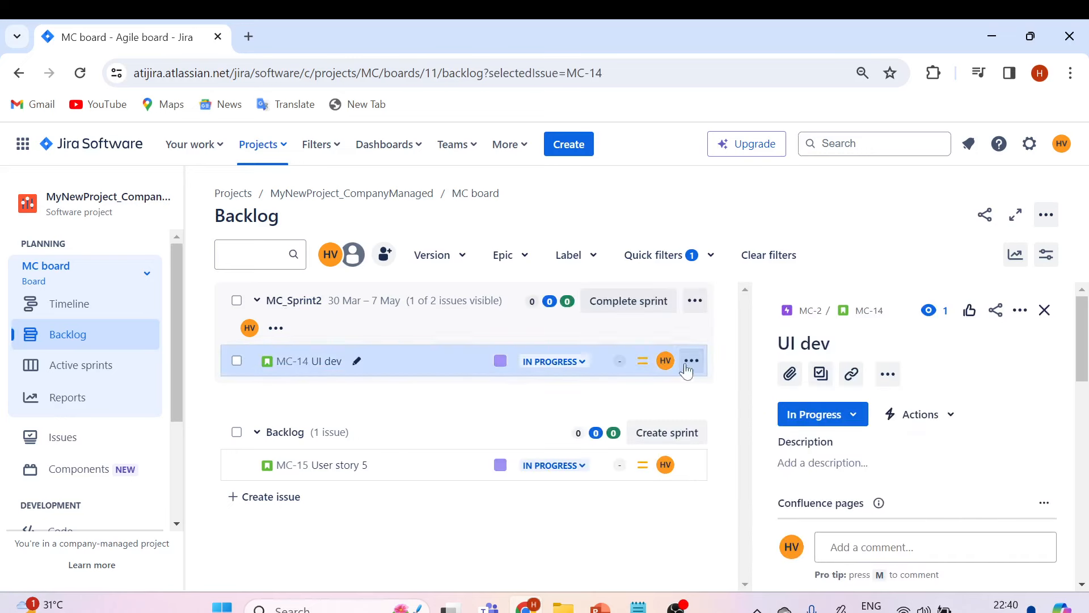
scroll(927, 414, down, 2)
scroll(930, 423, down, 8)
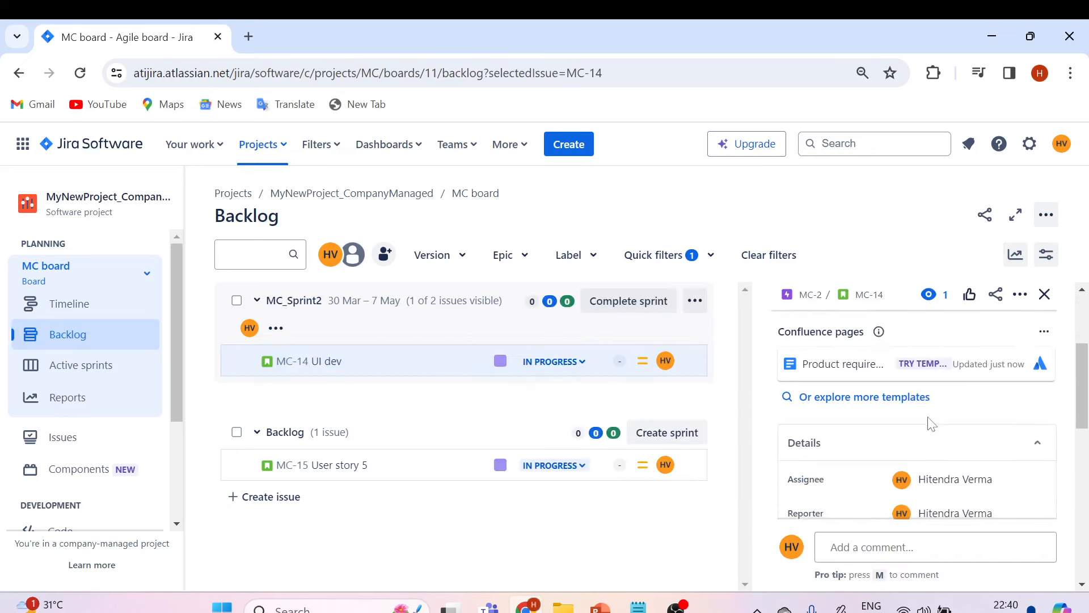
scroll(905, 411, up, 8)
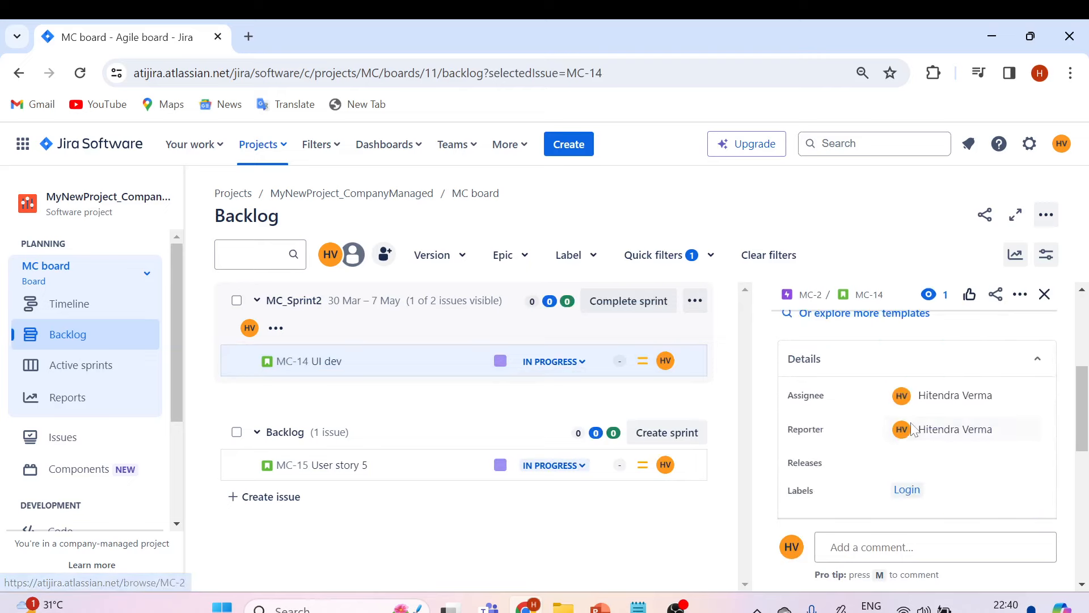
scroll(931, 420, down, 5)
scroll(936, 422, down, 1)
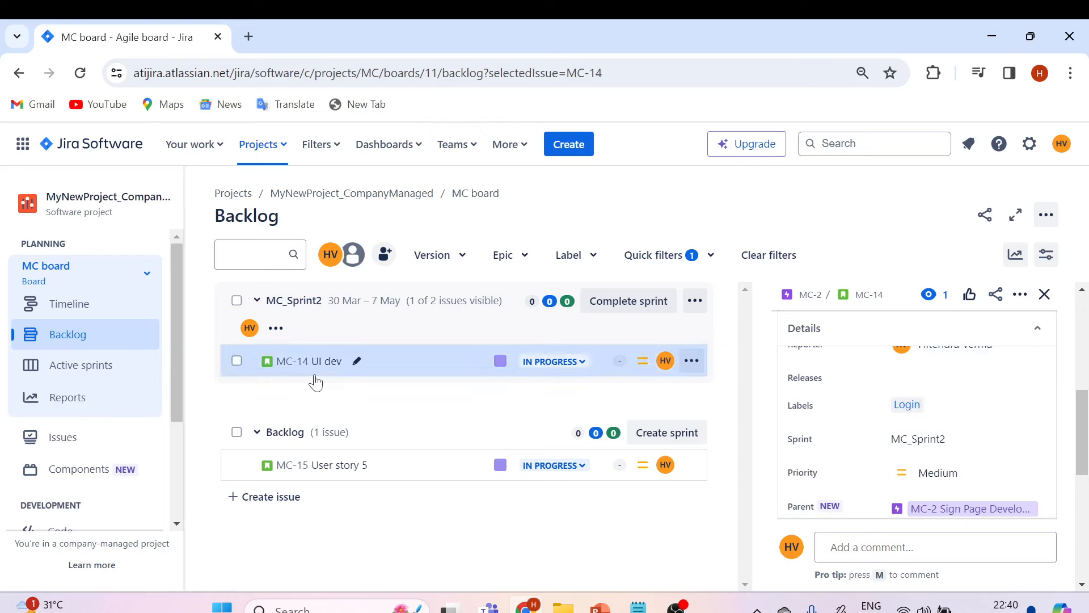
click(906, 411)
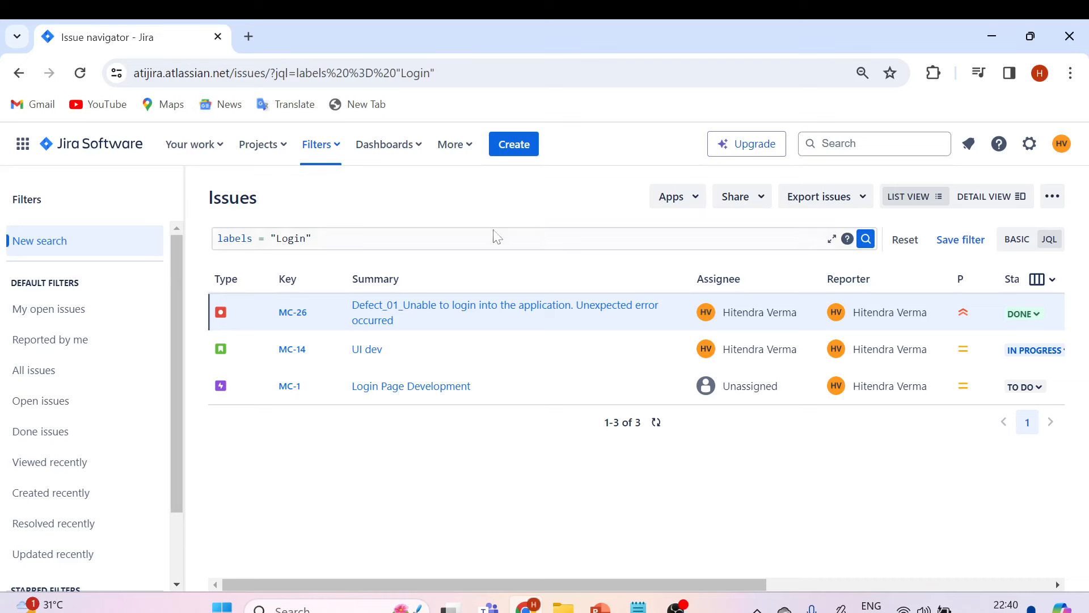
Examine the JQL query that filters issues by the Login label
drag(352, 239, 170, 242)
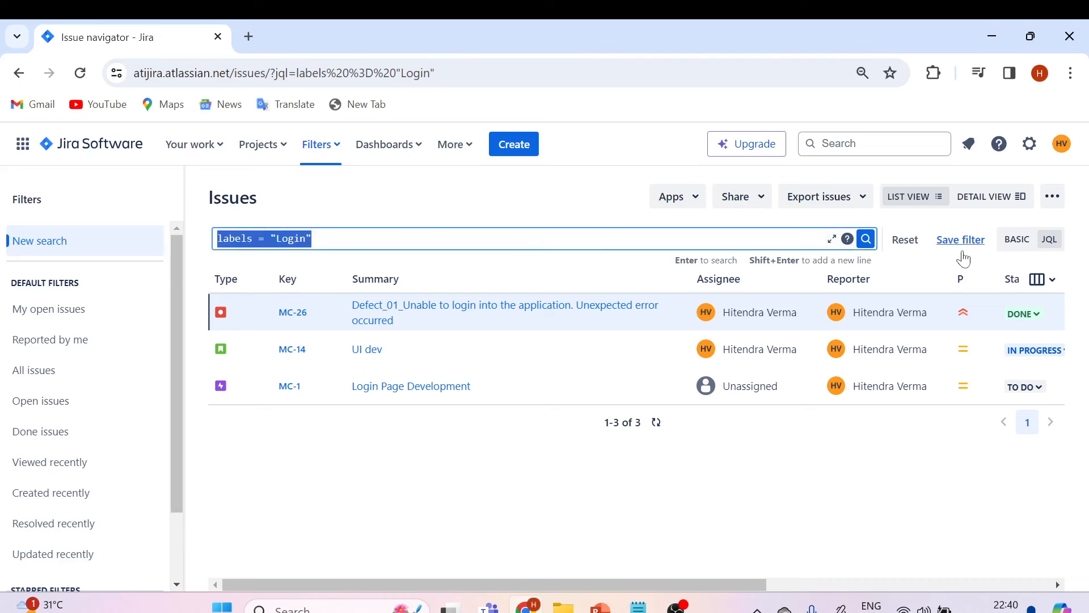
click(251, 238)
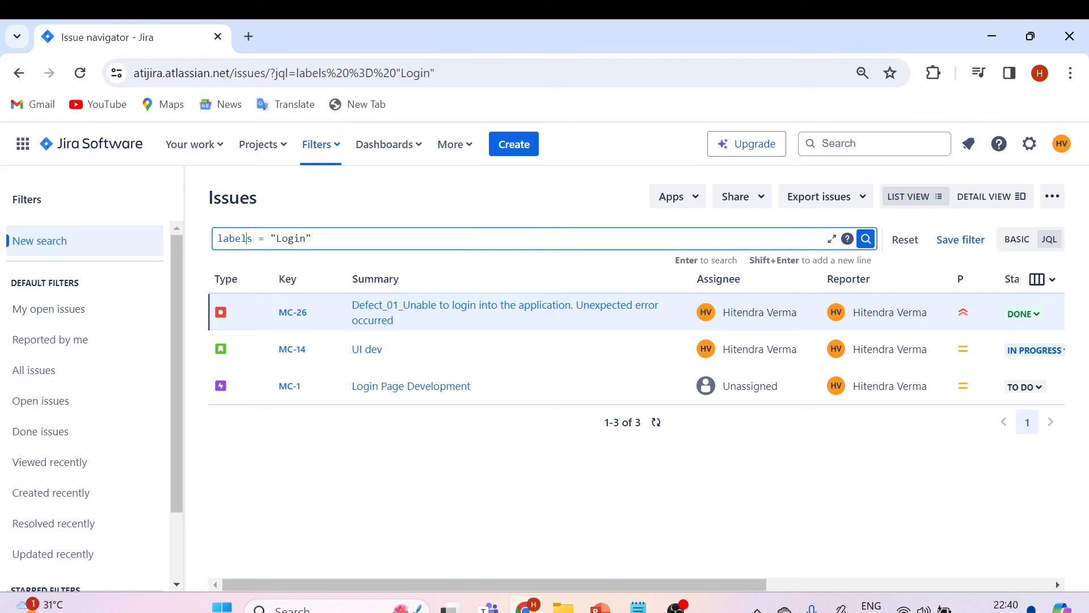
drag(319, 239, 199, 248)
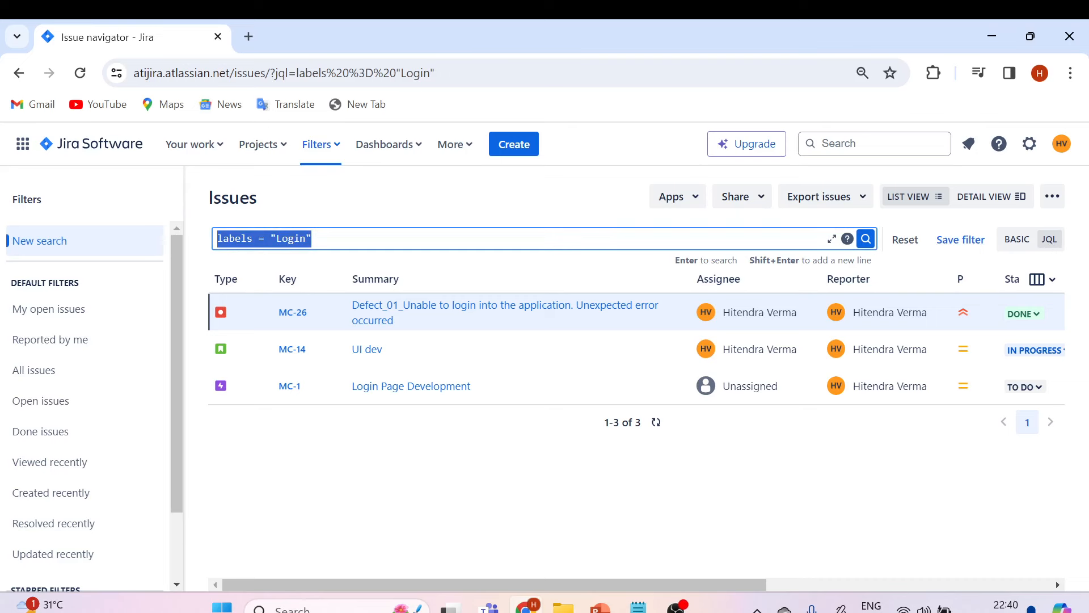
click(319, 238)
key(ctrl+a)
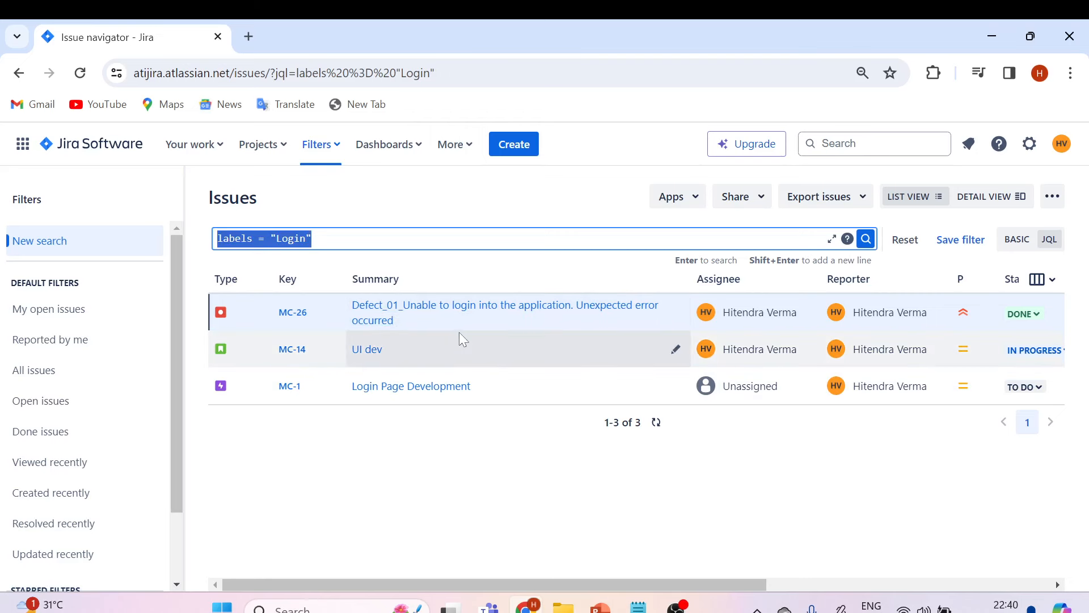
double_click(291, 238)
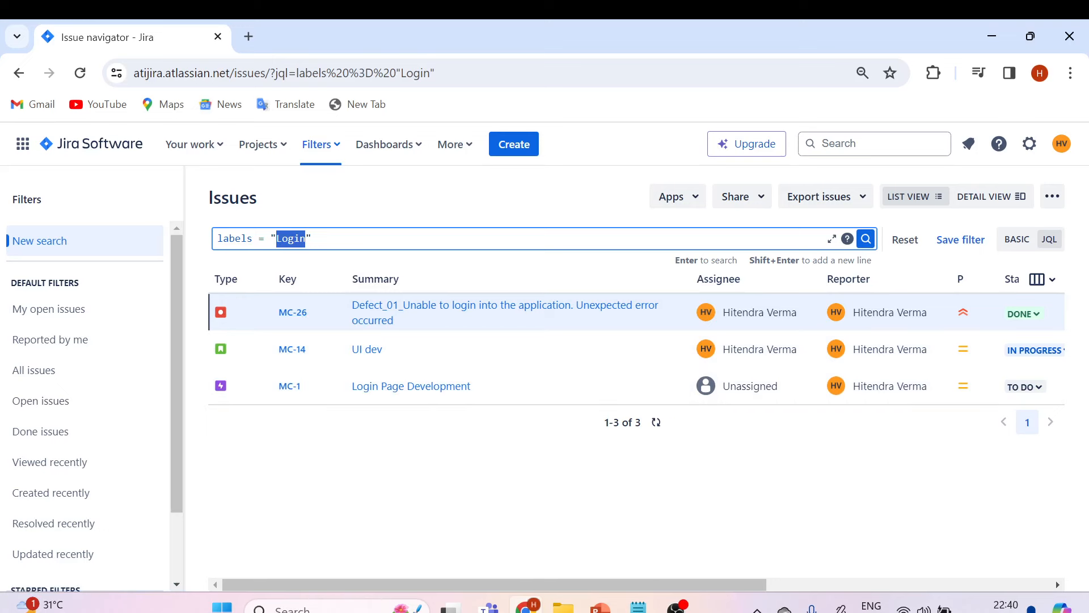
drag(312, 239, 217, 239)
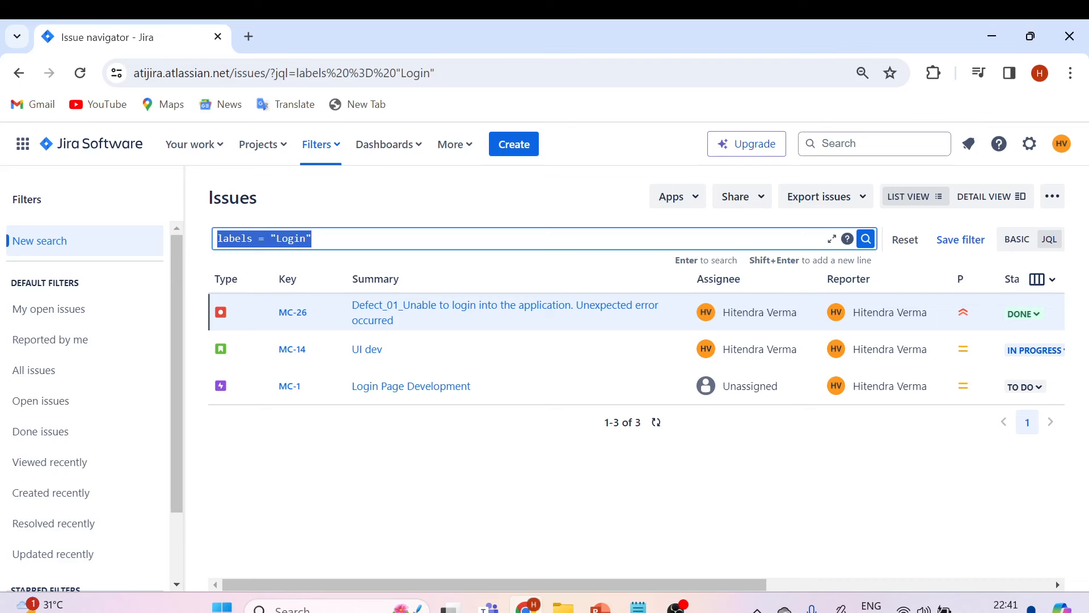
click(313, 238)
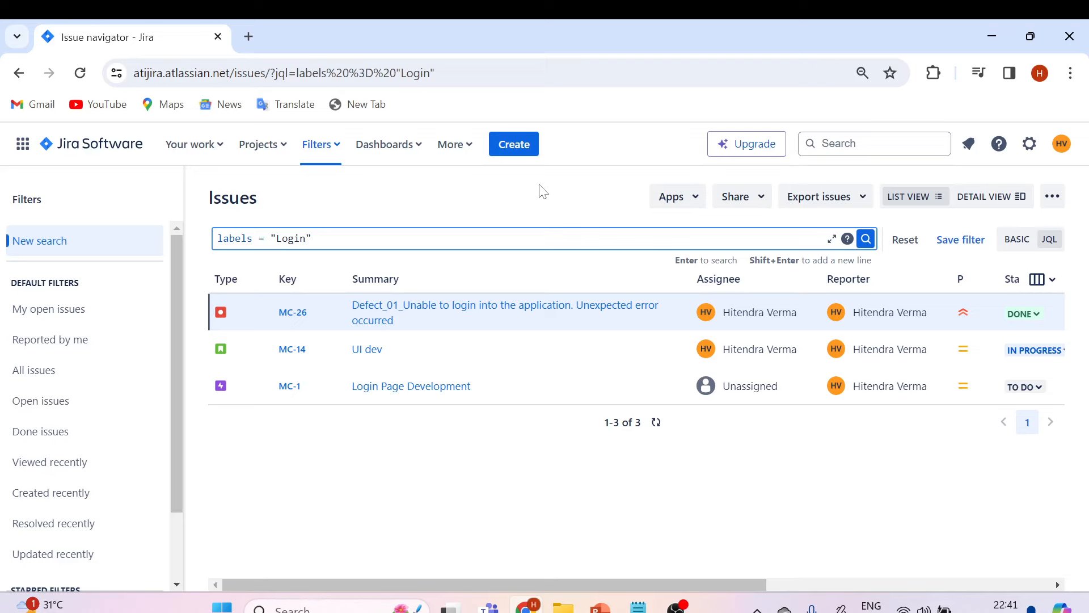
Start a new issue of type Story with the summary "User Registration"
click(516, 154)
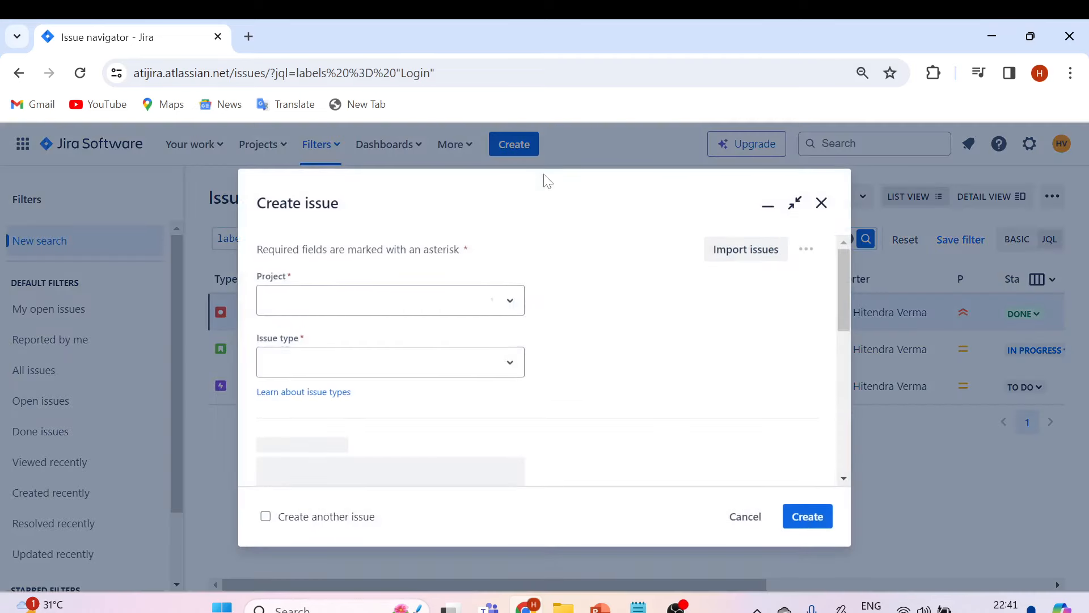
click(502, 364)
click(312, 428)
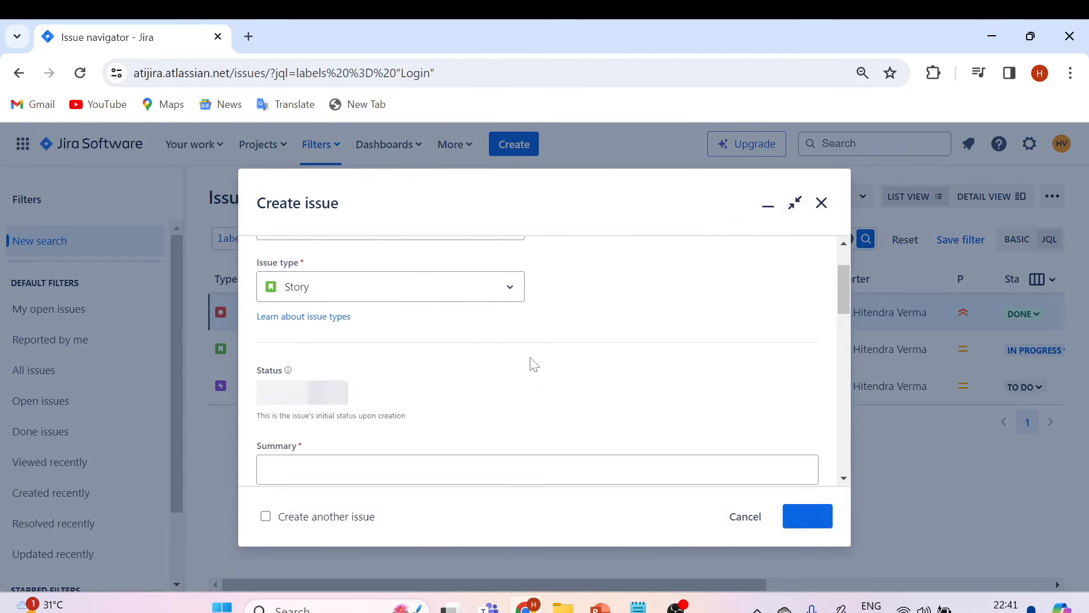
scroll(516, 354, down, 1)
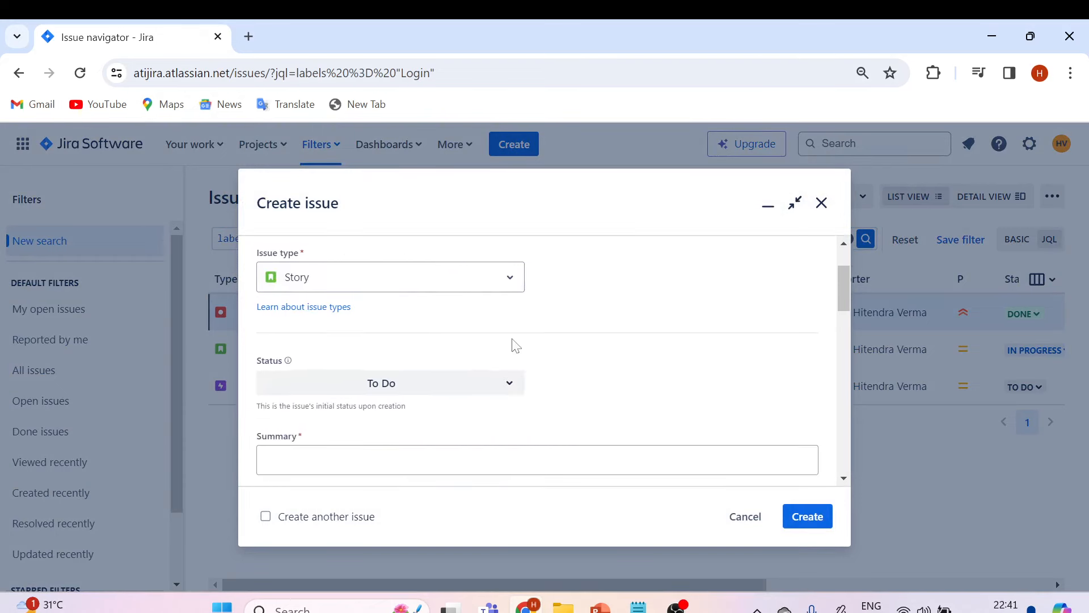
scroll(516, 345, down, 2)
click(366, 294)
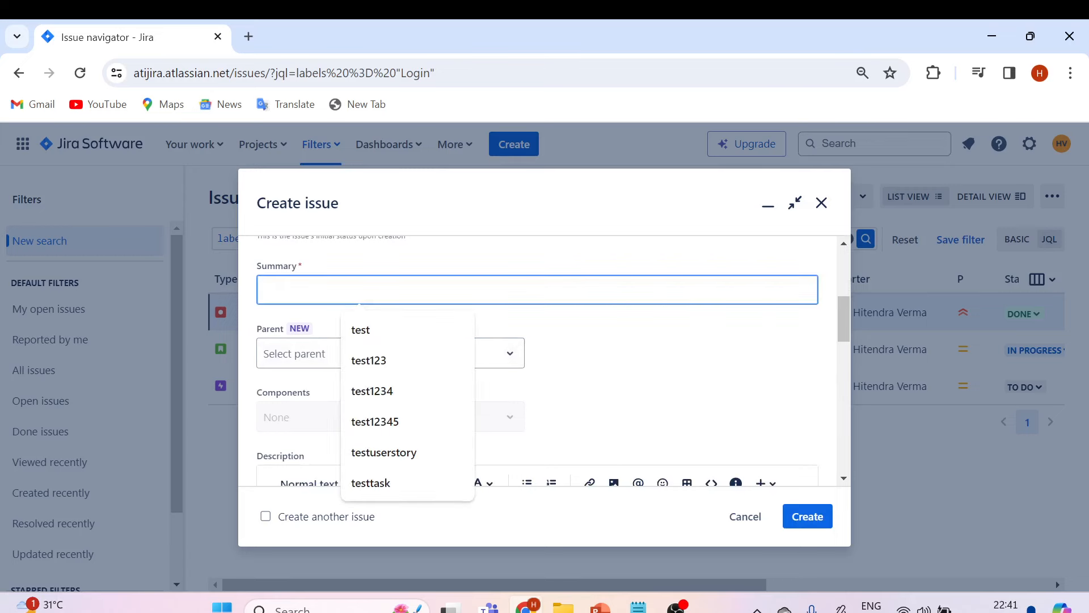
text(User Registration)
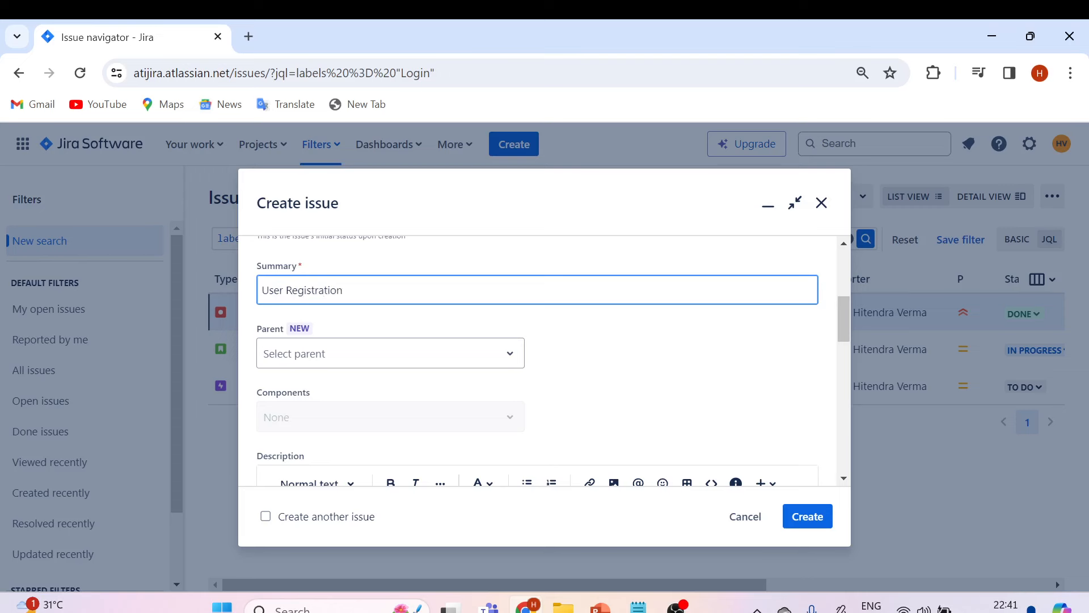
Copy the summary text "User Registration" into the story's description
drag(355, 290, 209, 293)
key(ctrl+c)
scroll(382, 328, down, 2)
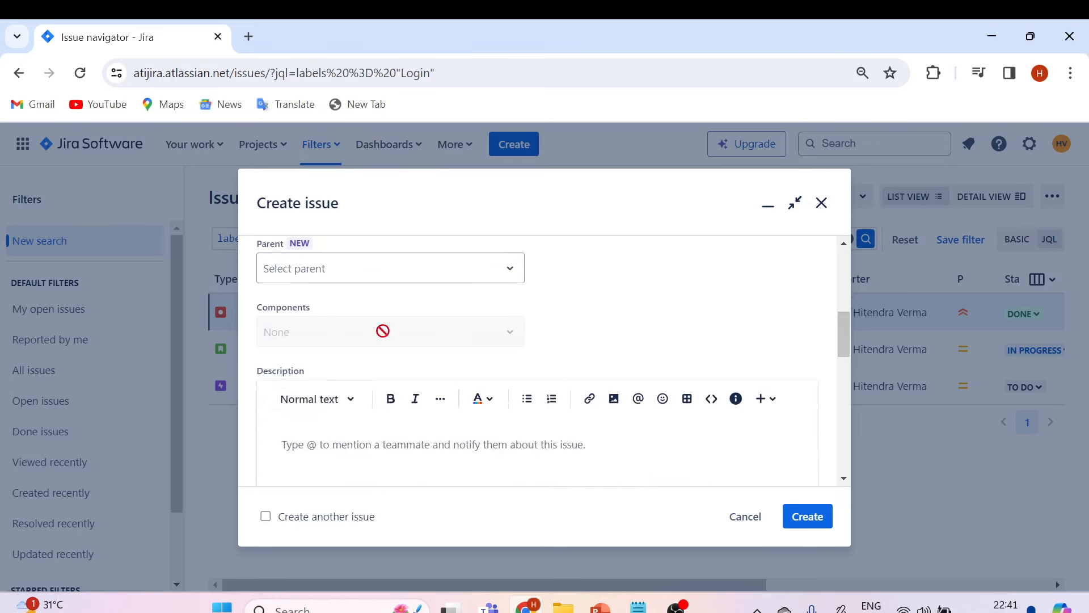
key(ctrl+v)
scroll(397, 431, down, 2)
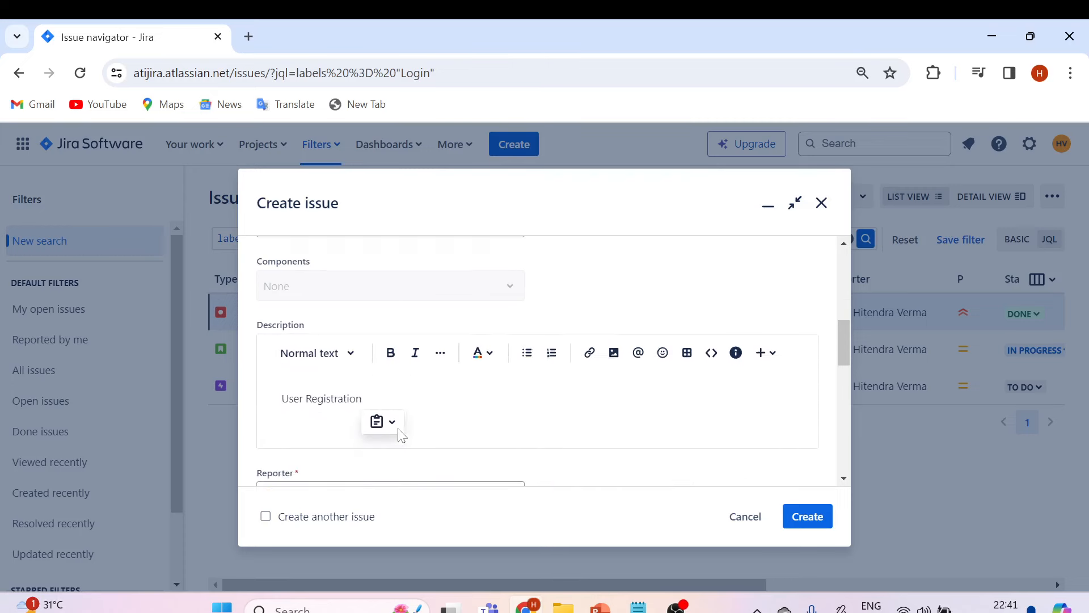
scroll(349, 351, up, 2)
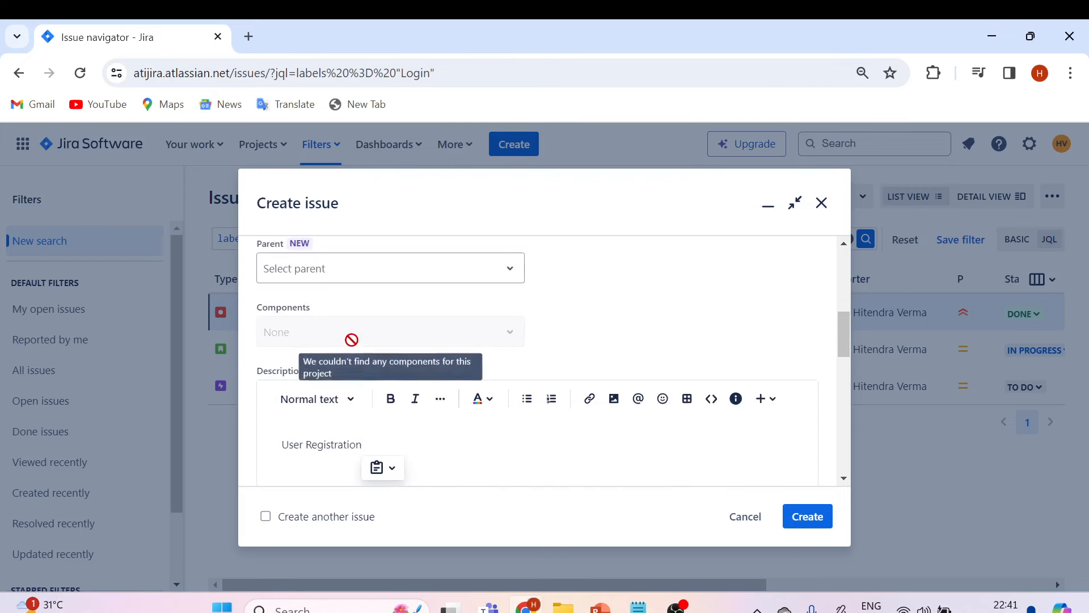
Check which existing labels are available for the new story
scroll(418, 322, down, 5)
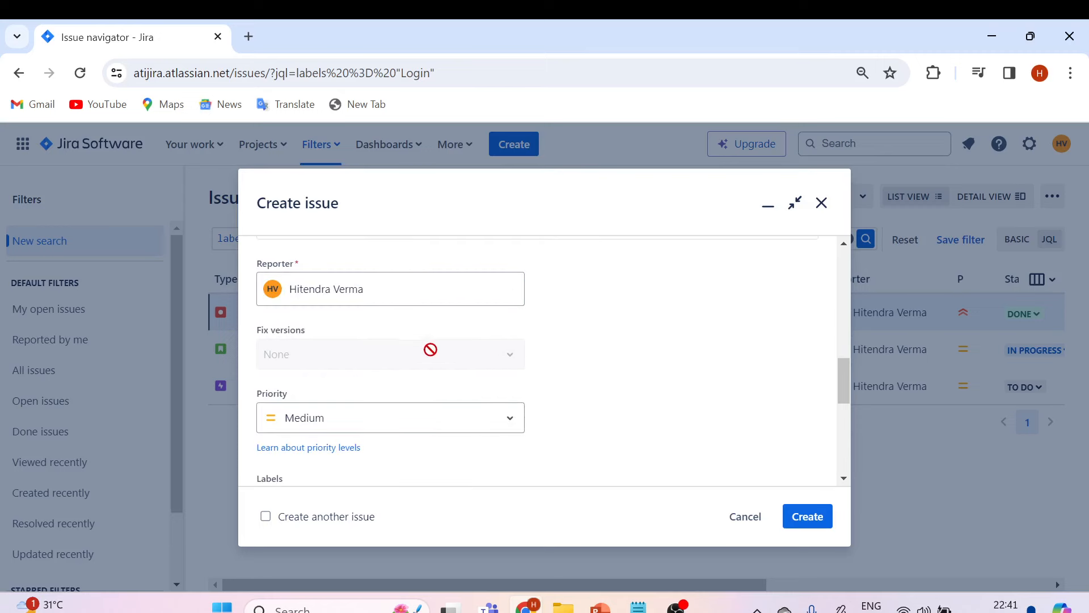
scroll(397, 364, down, 2)
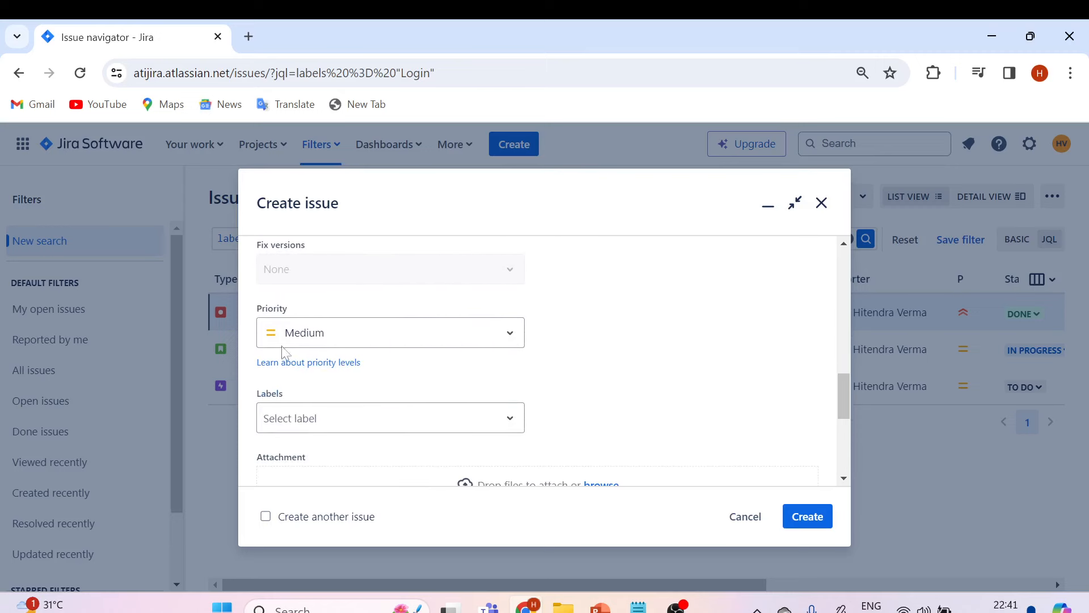
scroll(391, 354, down, 2)
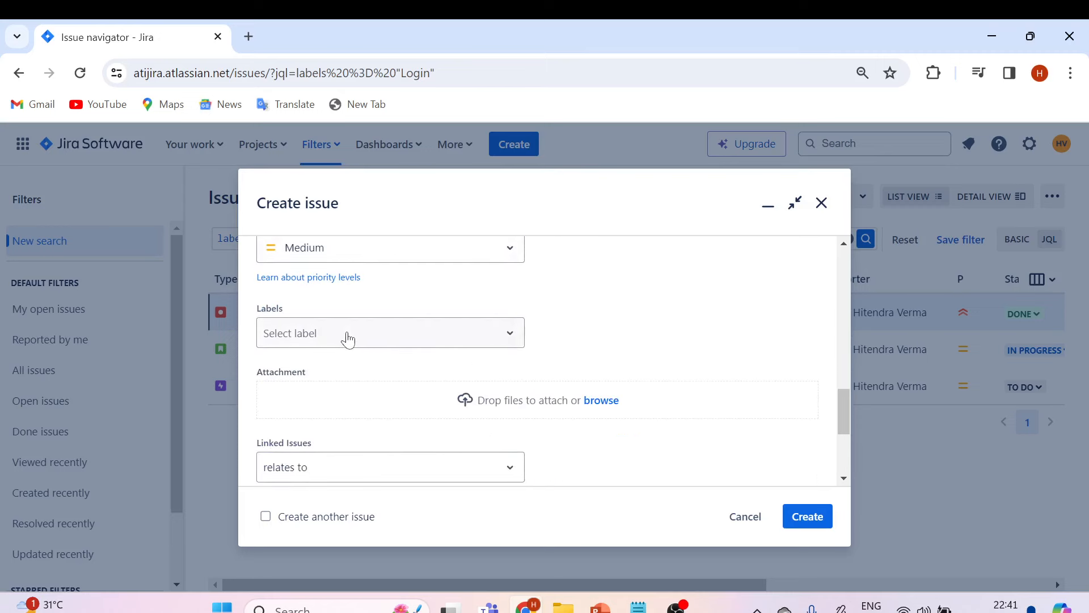
click(475, 337)
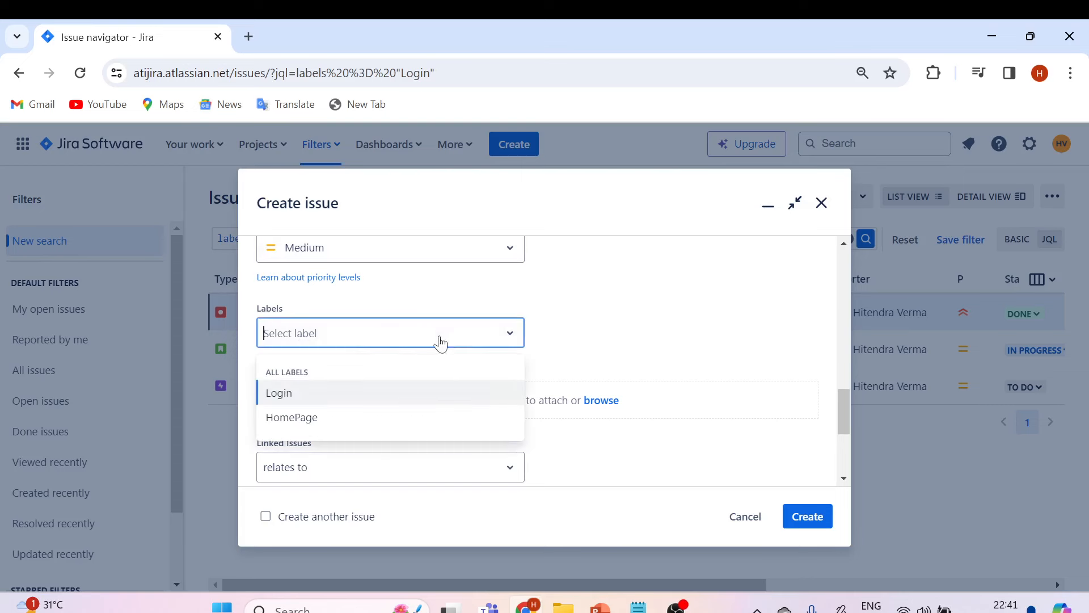
click(507, 336)
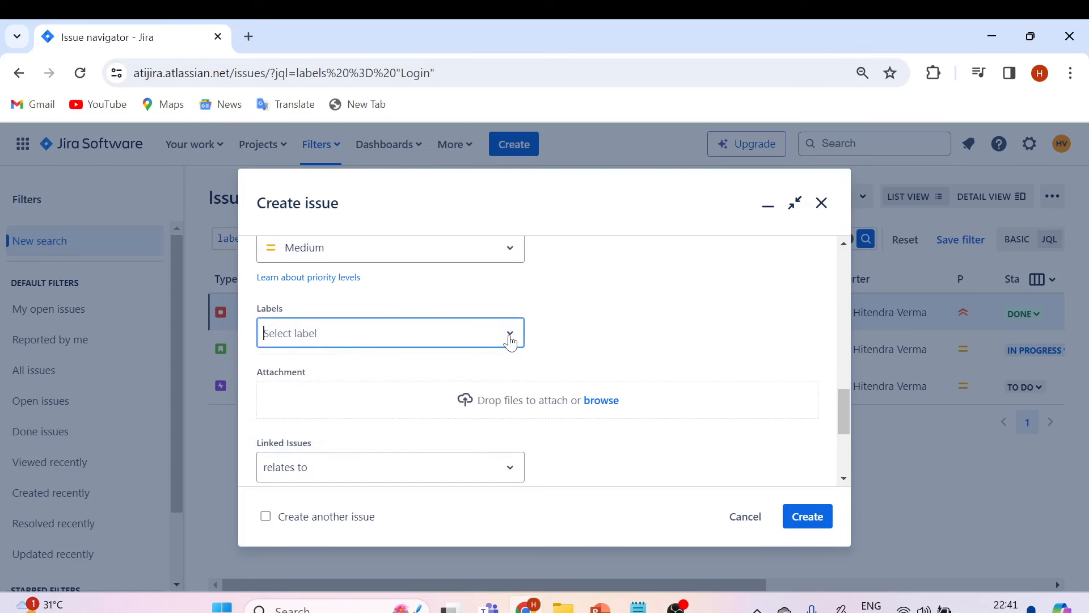
click(509, 339)
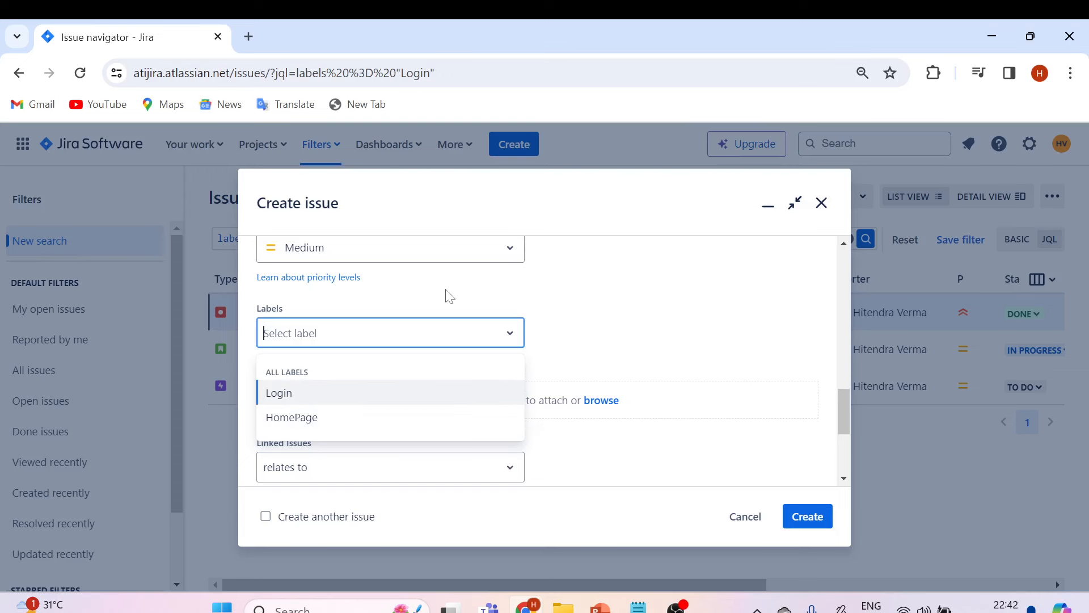
Recheck the story's summary and add a new label "Registration" to the story
scroll(400, 306, up, 10)
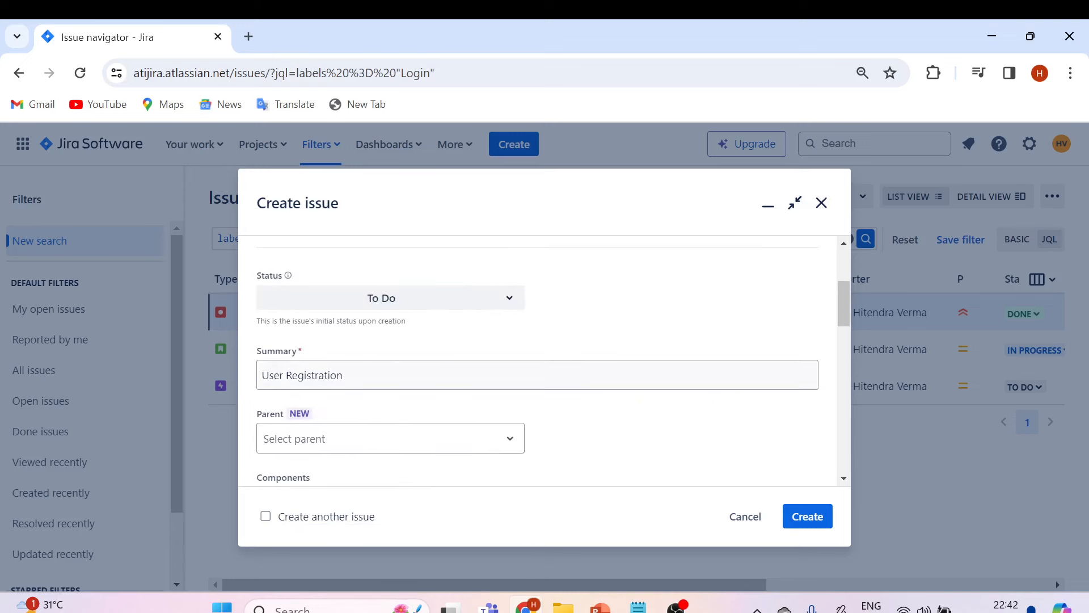
drag(363, 375, 244, 376)
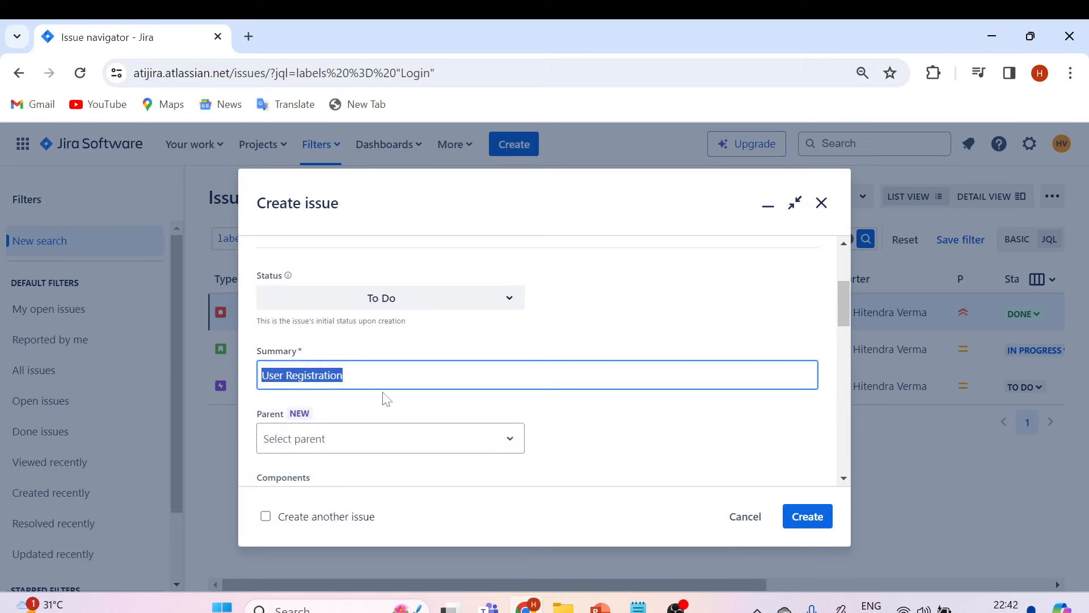
scroll(387, 400, down, 10)
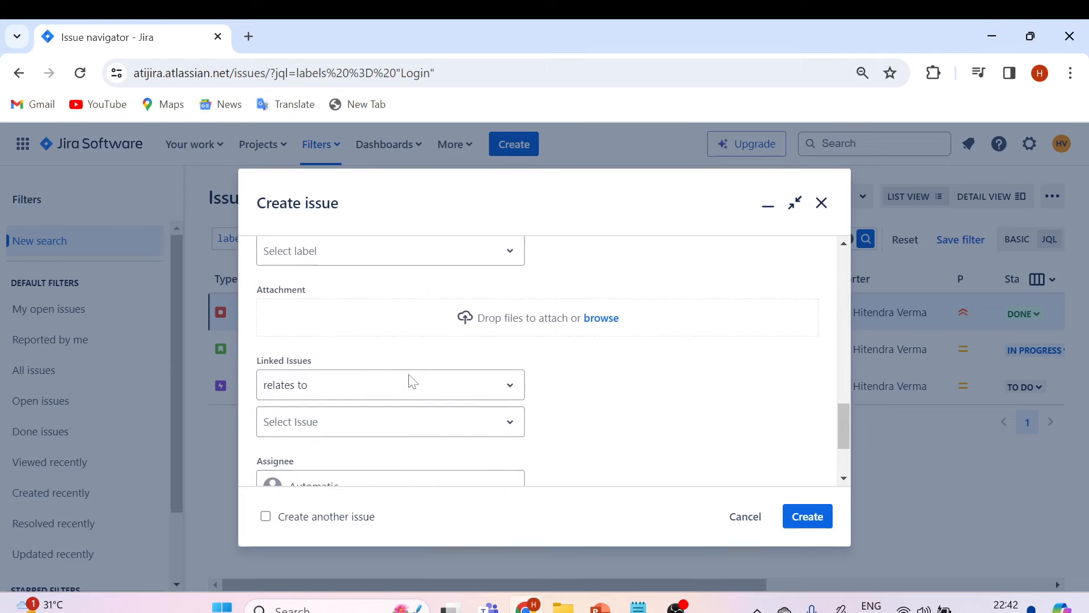
scroll(392, 326, up, 2)
click(300, 336)
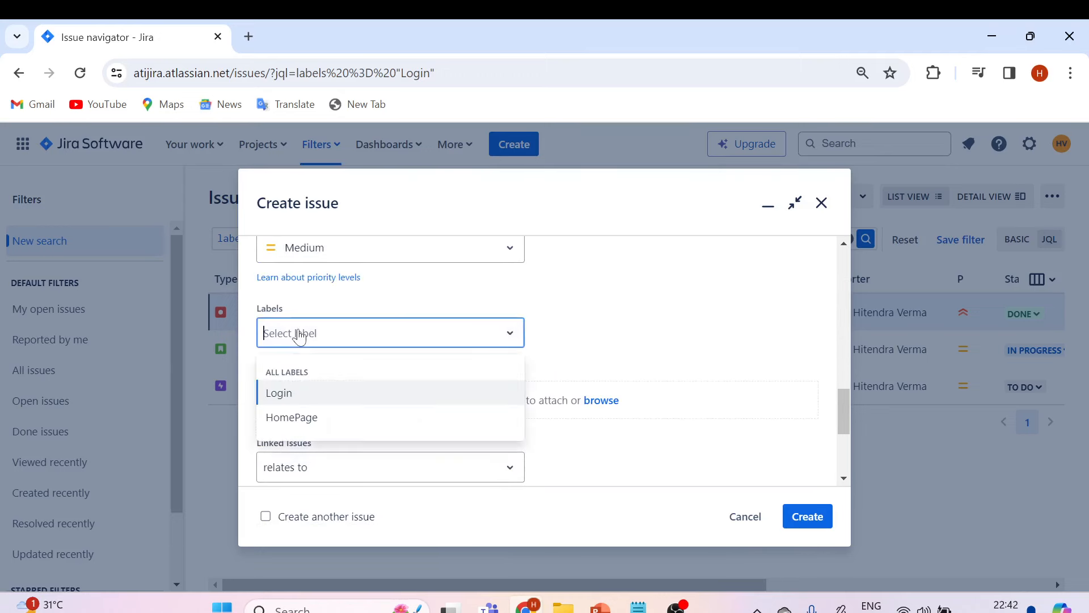
text(Re)
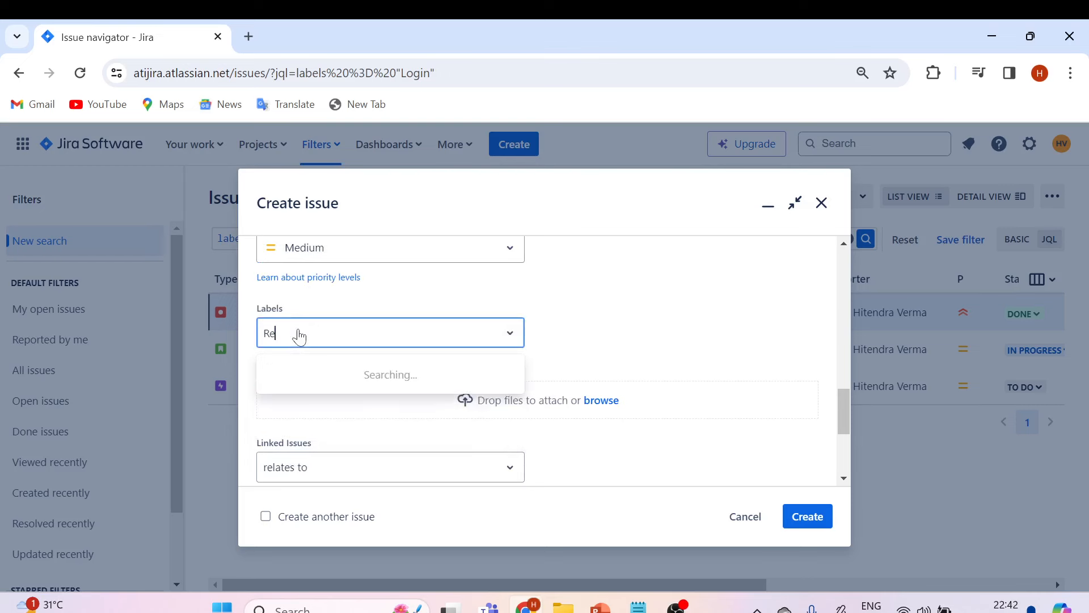
text(gi)
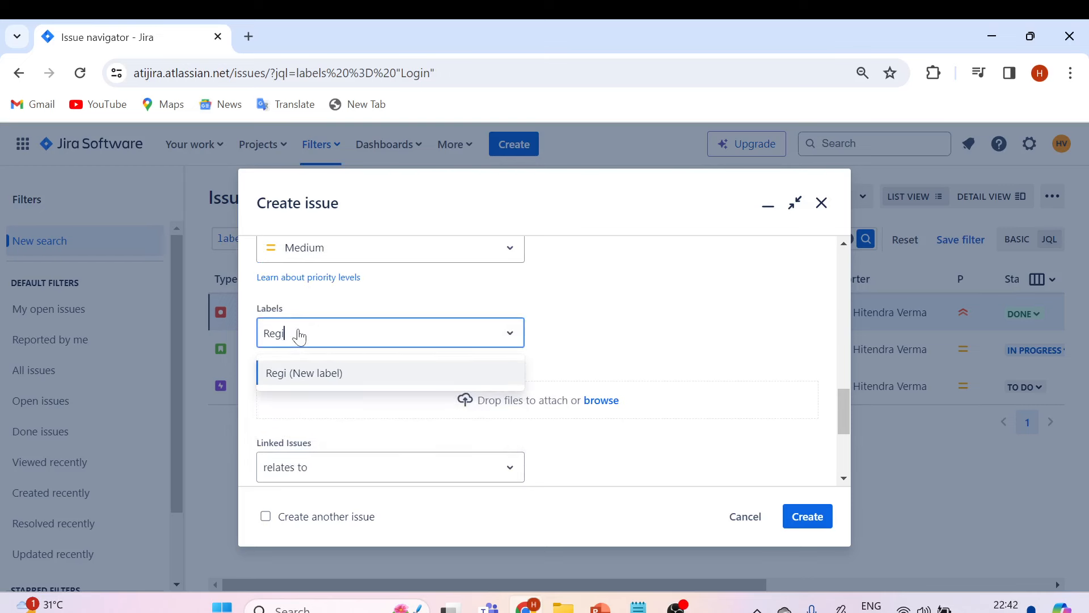
text(stration)
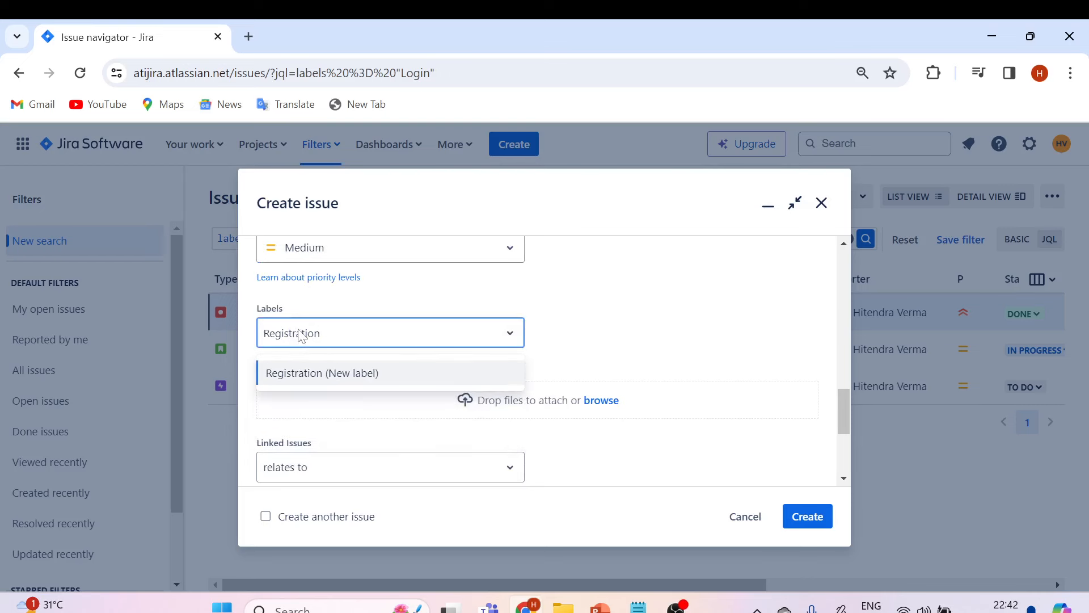
click(332, 375)
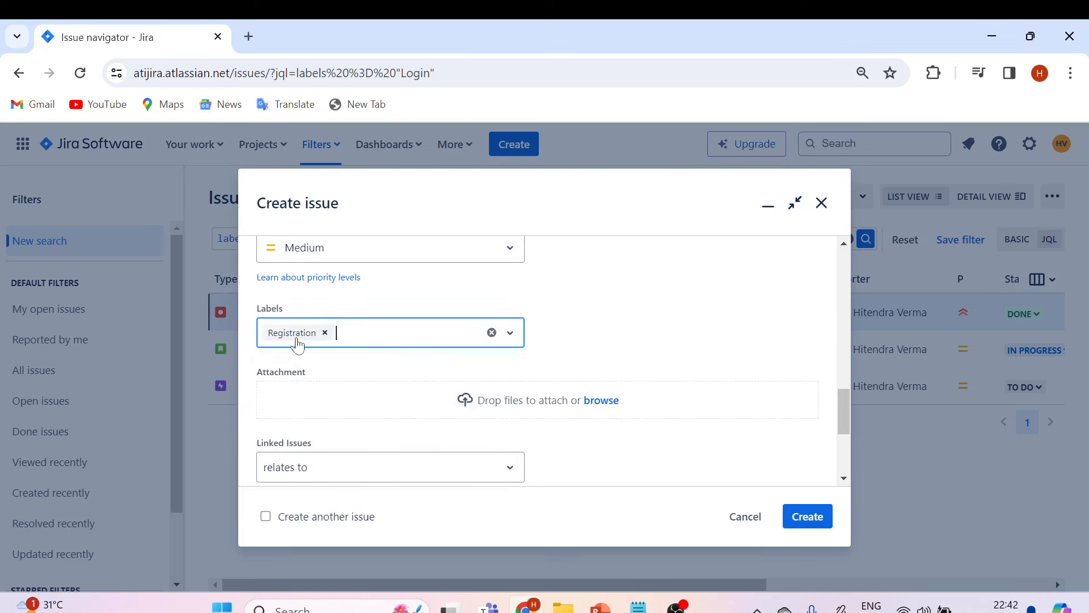
Add a second new label, "UserReg", to the story
click(349, 339)
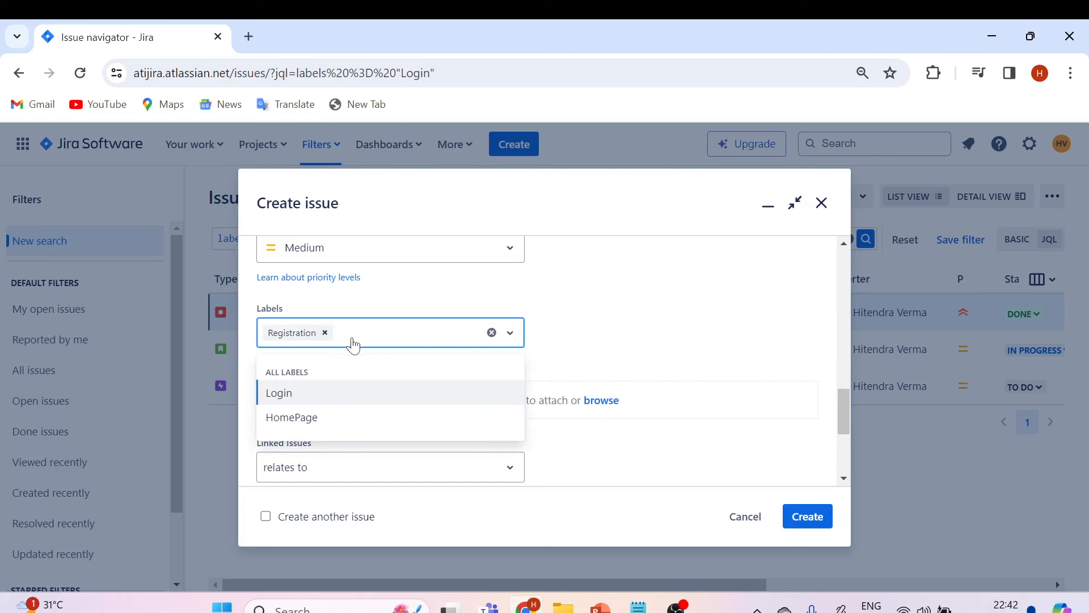
click(357, 339)
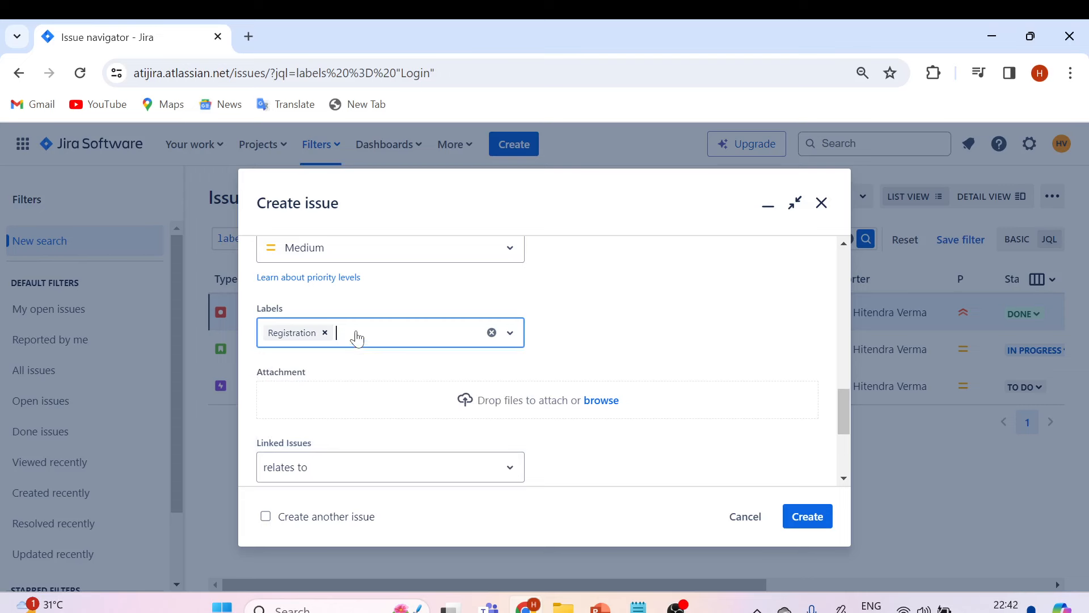
text(Us)
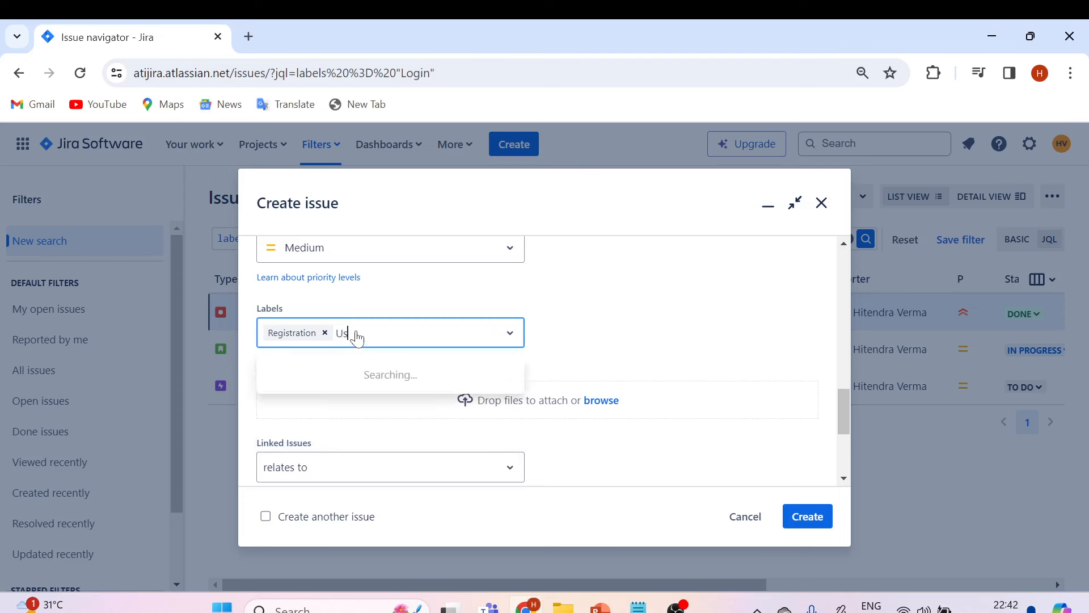
text(erSeg)
click(324, 372)
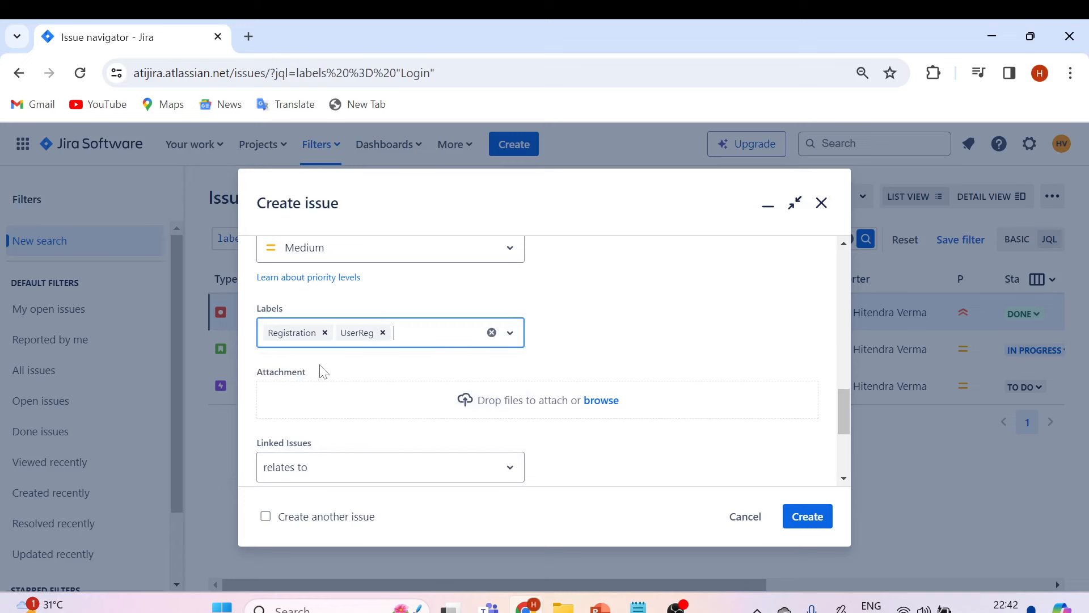
click(641, 324)
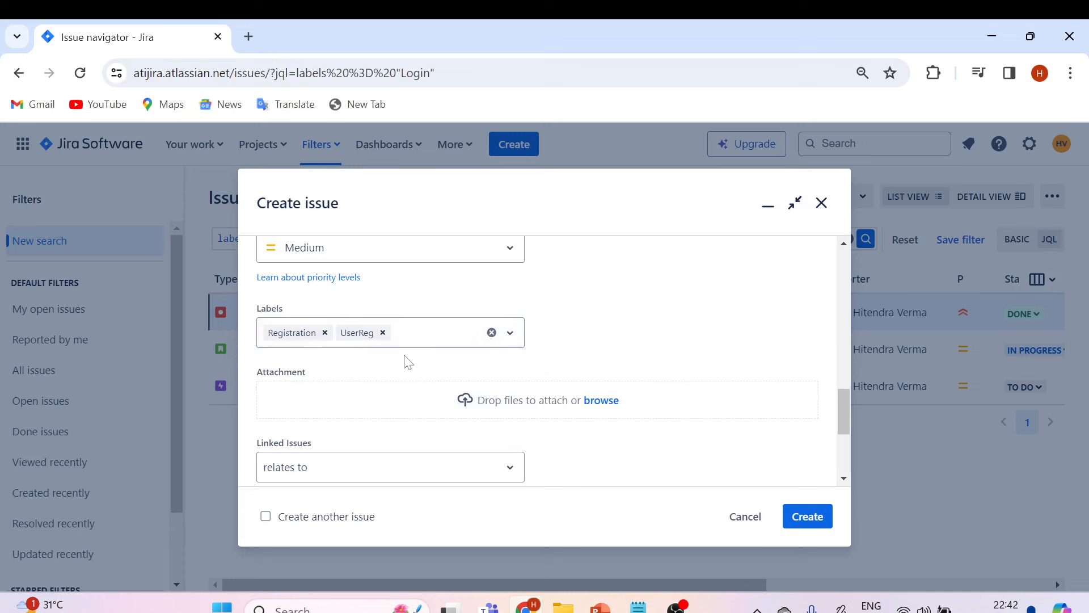
Assign the story to yourself and place it in the sprint MC_Sprint2
scroll(406, 361, down, 2)
scroll(406, 361, down, 2)
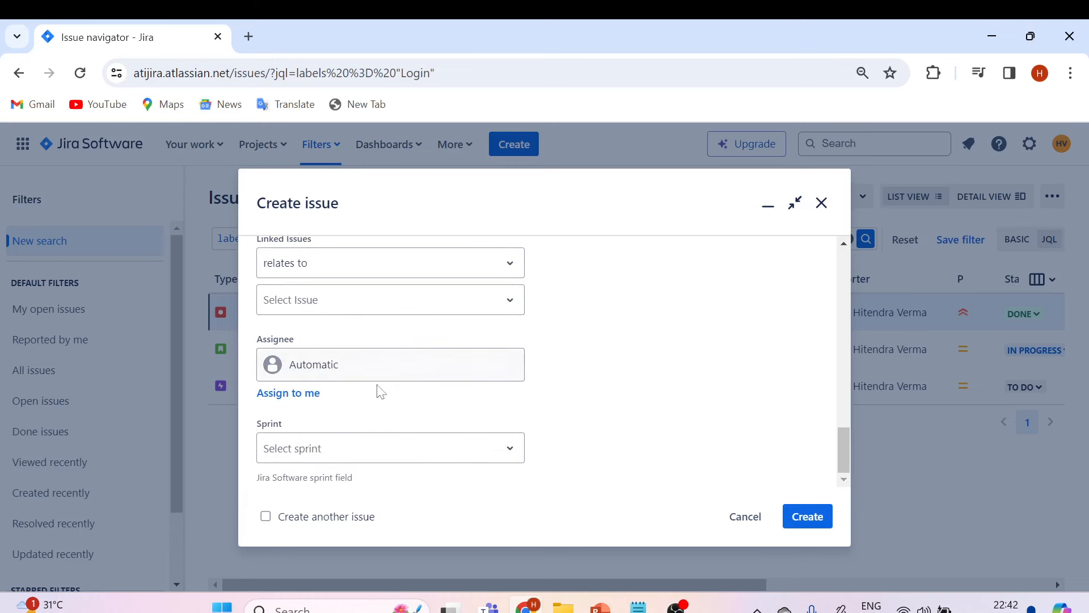
click(294, 397)
click(347, 452)
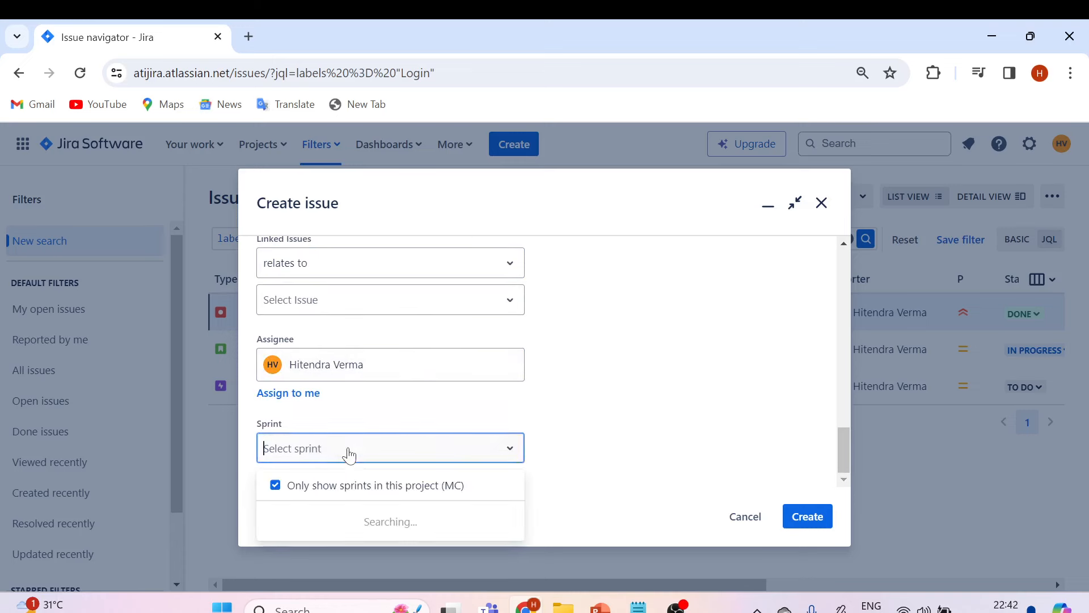
click(307, 542)
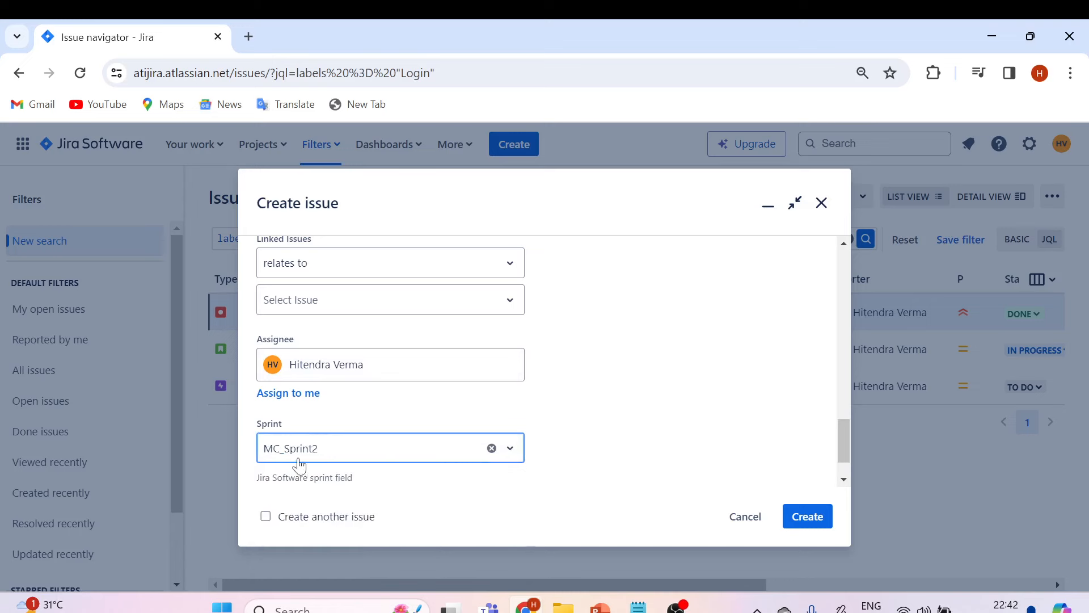
scroll(650, 399, down, 1)
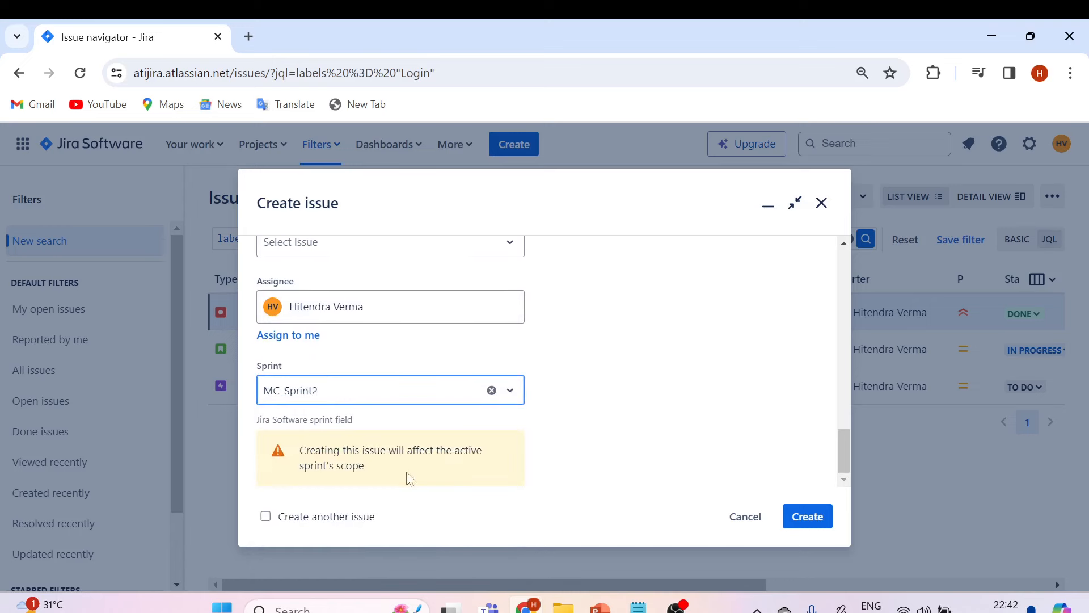
Review the entered story details and create the issue
scroll(706, 418, up, 5)
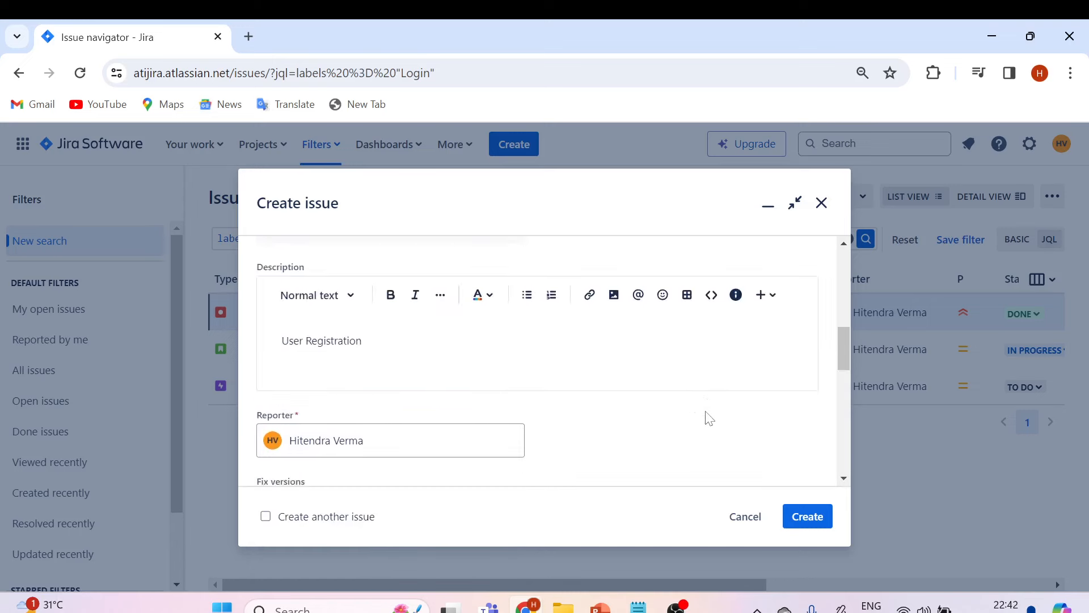
scroll(705, 418, down, 5)
click(801, 517)
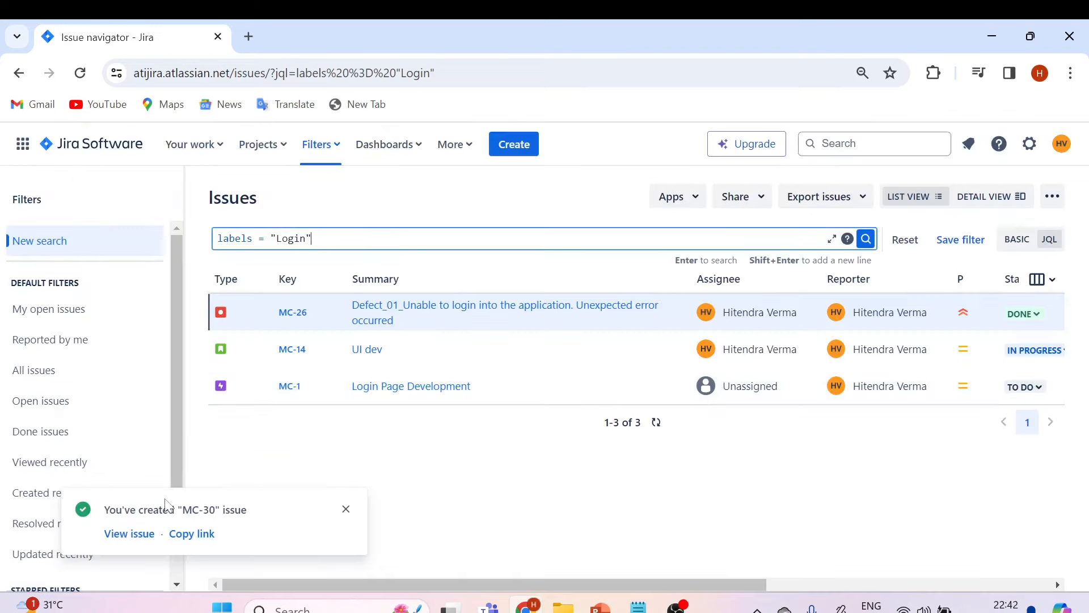
Open the newly created story and list all issues that carry its Registration label, examining the JQL query
click(129, 533)
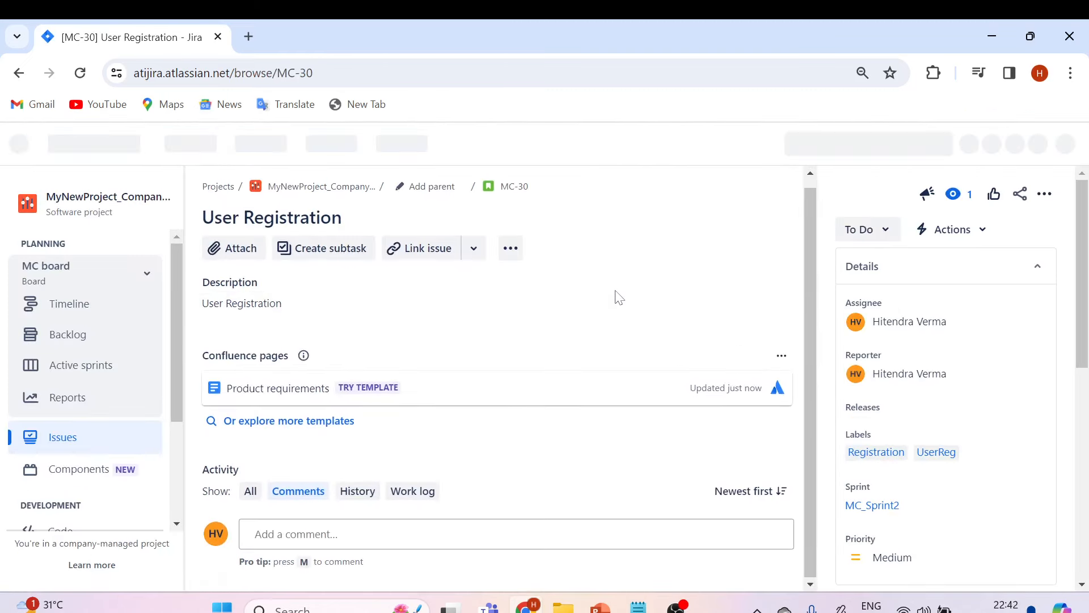
scroll(908, 363, down, 2)
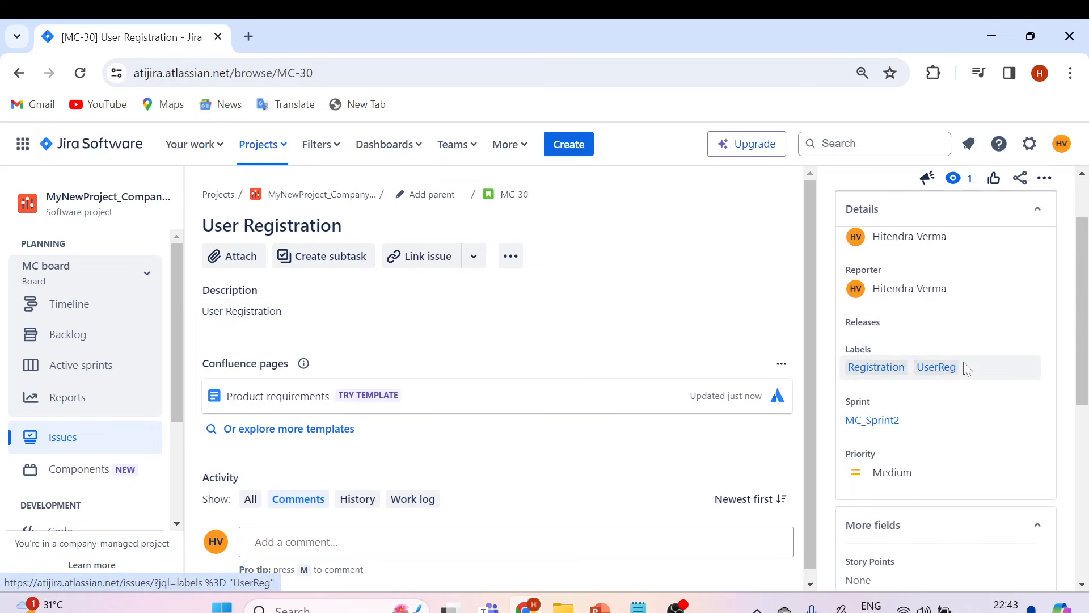
click(876, 367)
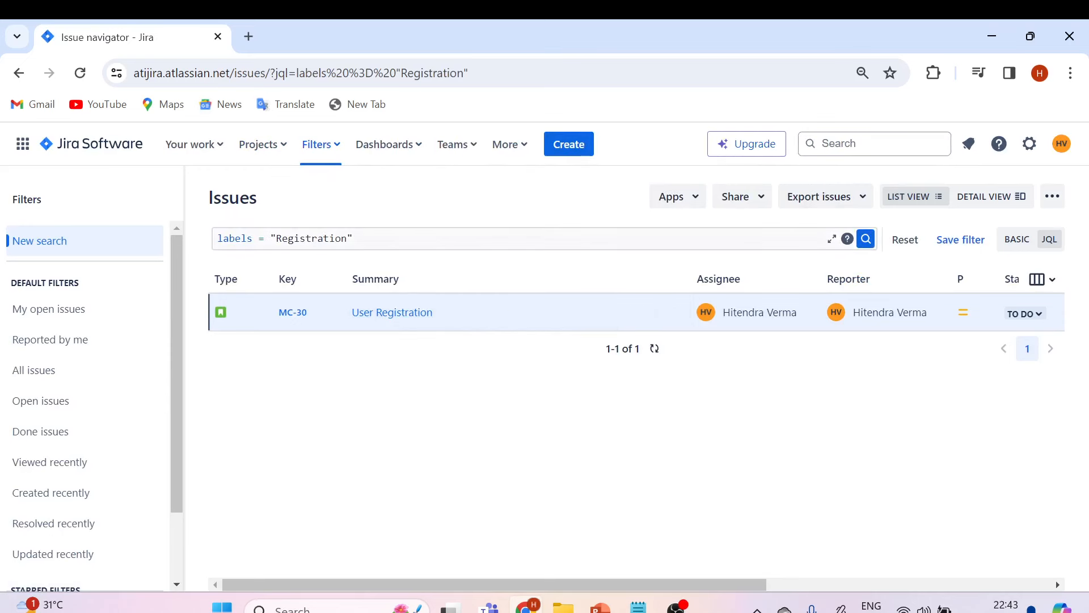
drag(358, 239, 194, 231)
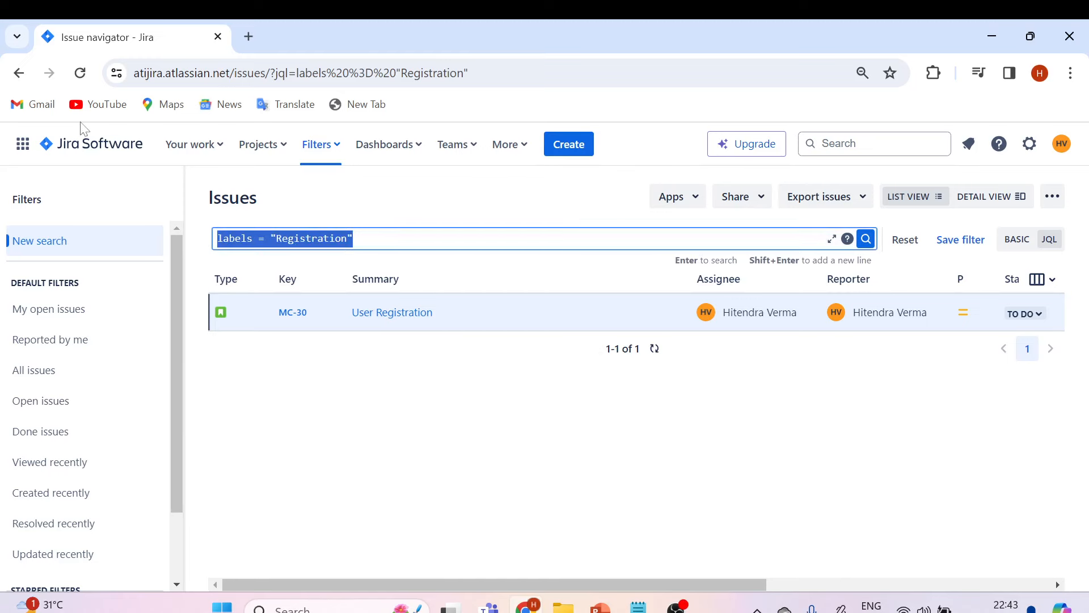
Return to the User Registration story and add the existing label "Login" to it
click(19, 73)
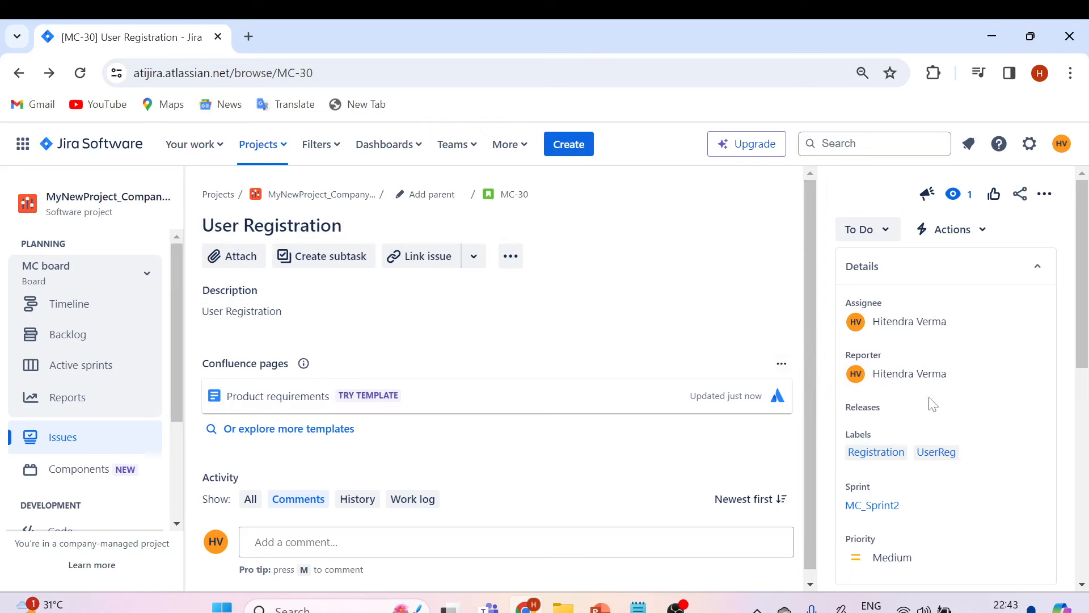
scroll(944, 400, down, 2)
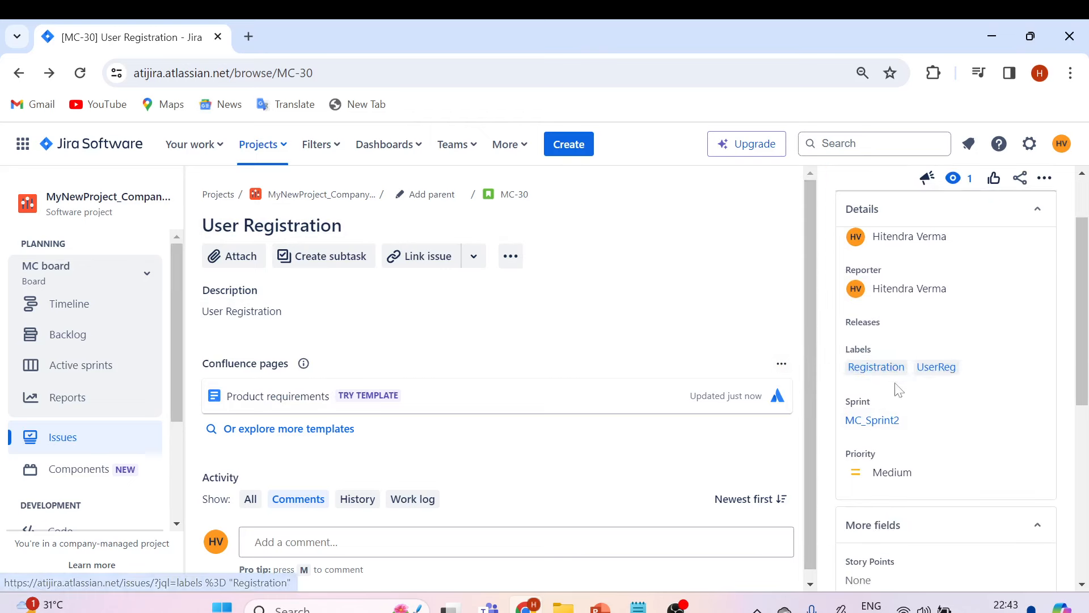
click(988, 374)
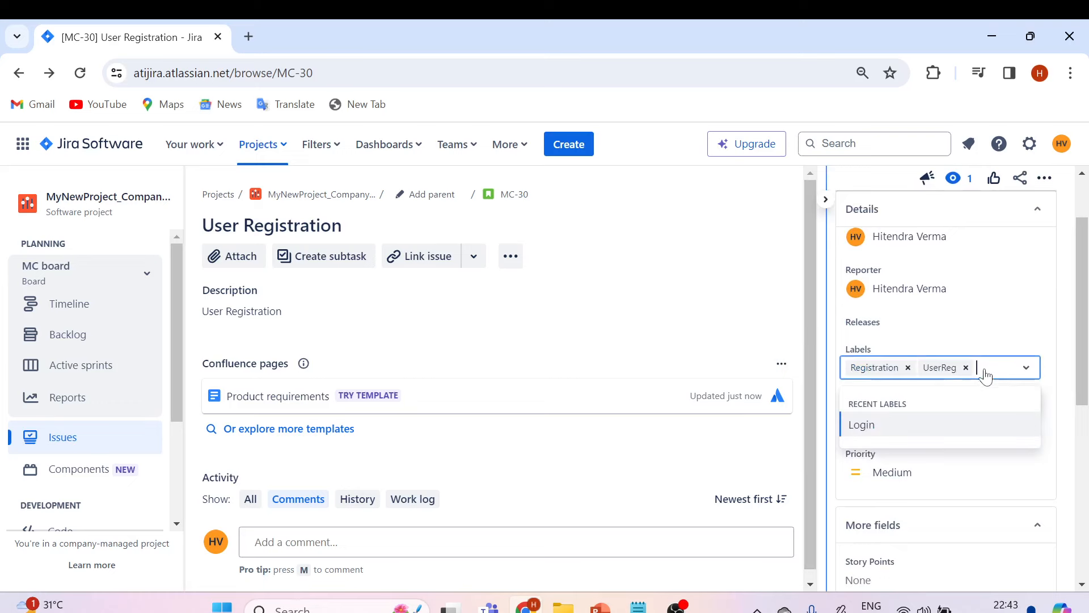
text(Login)
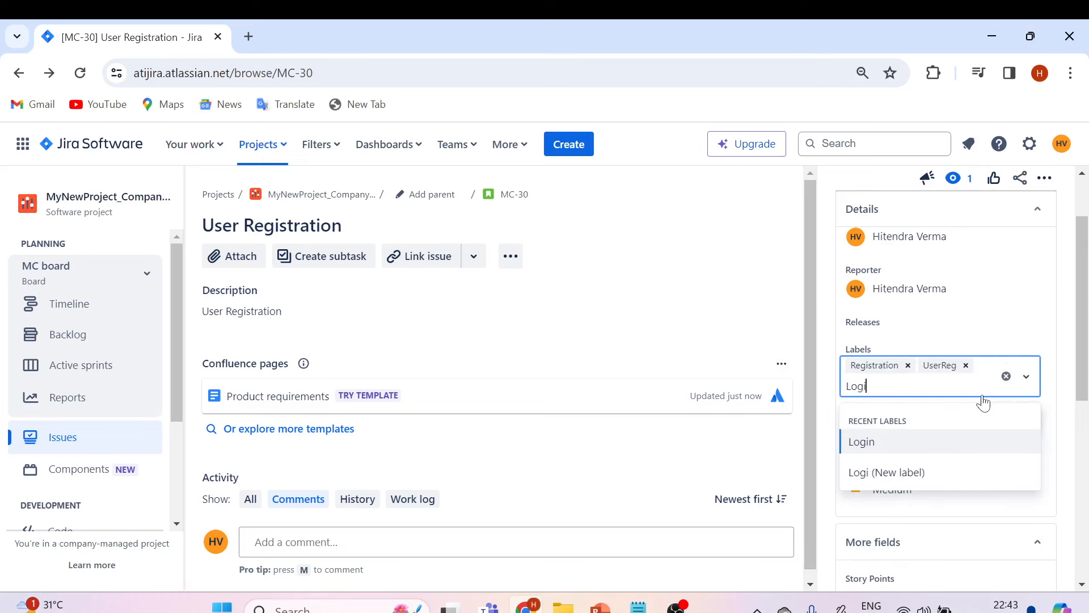
click(876, 449)
scroll(964, 306, up, 1)
click(1012, 318)
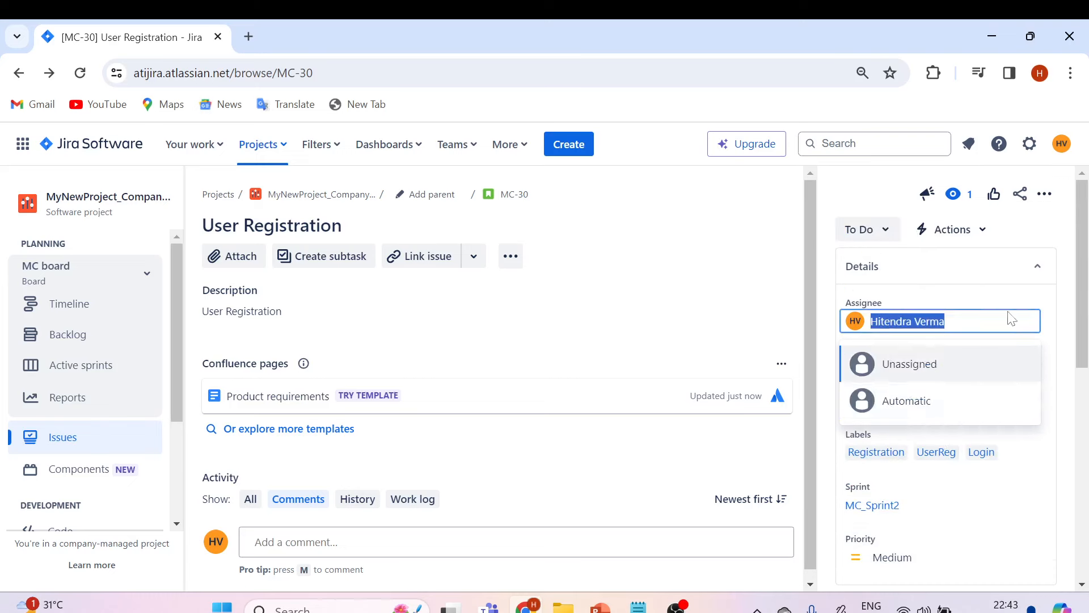
click(740, 281)
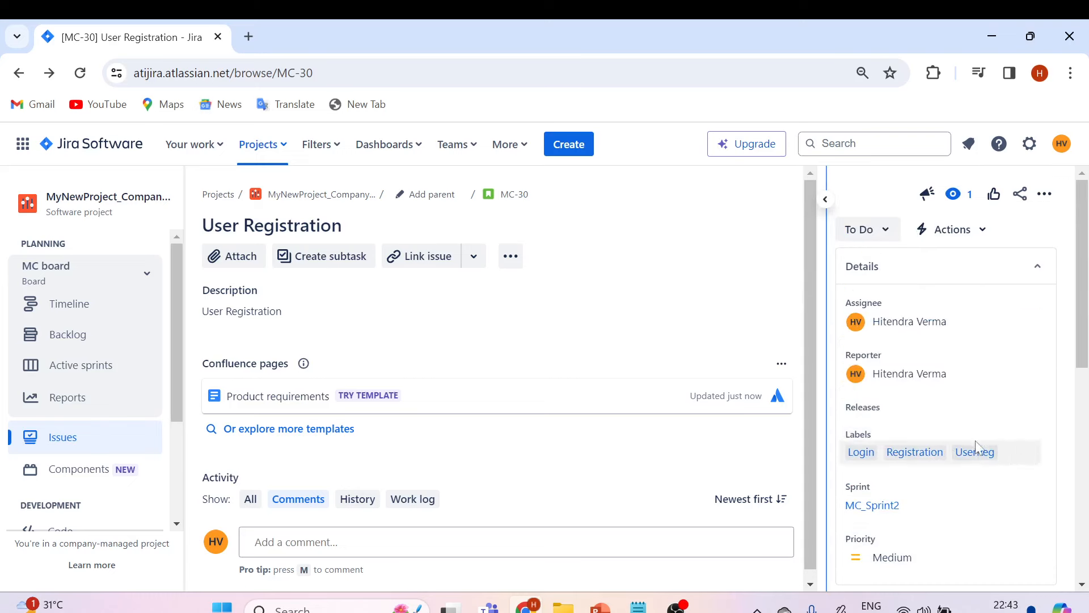
List all issues that carry the story's Login label
click(861, 452)
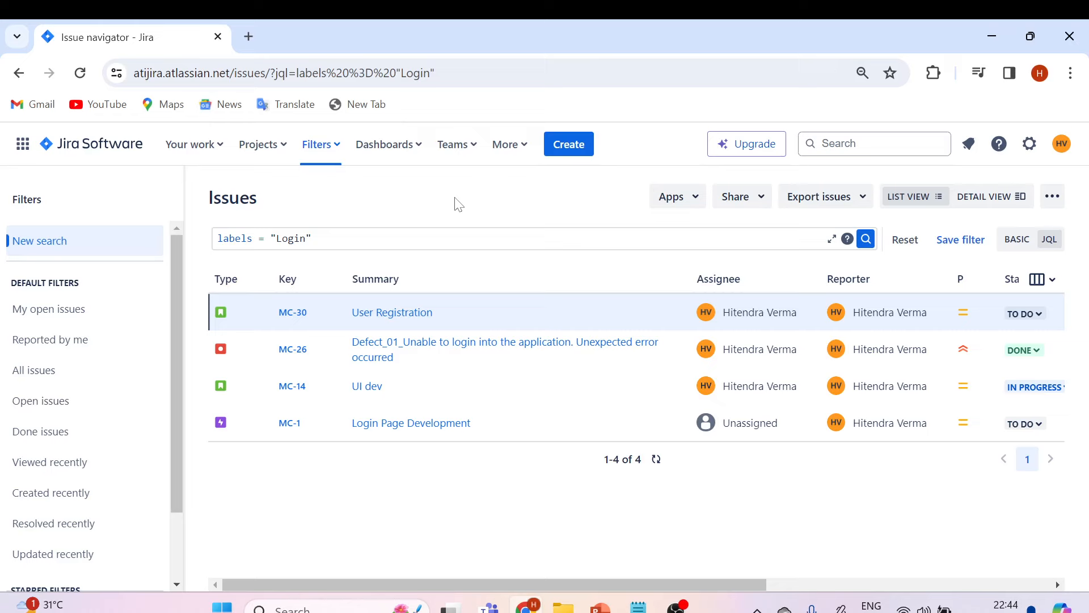
click(603, 607)
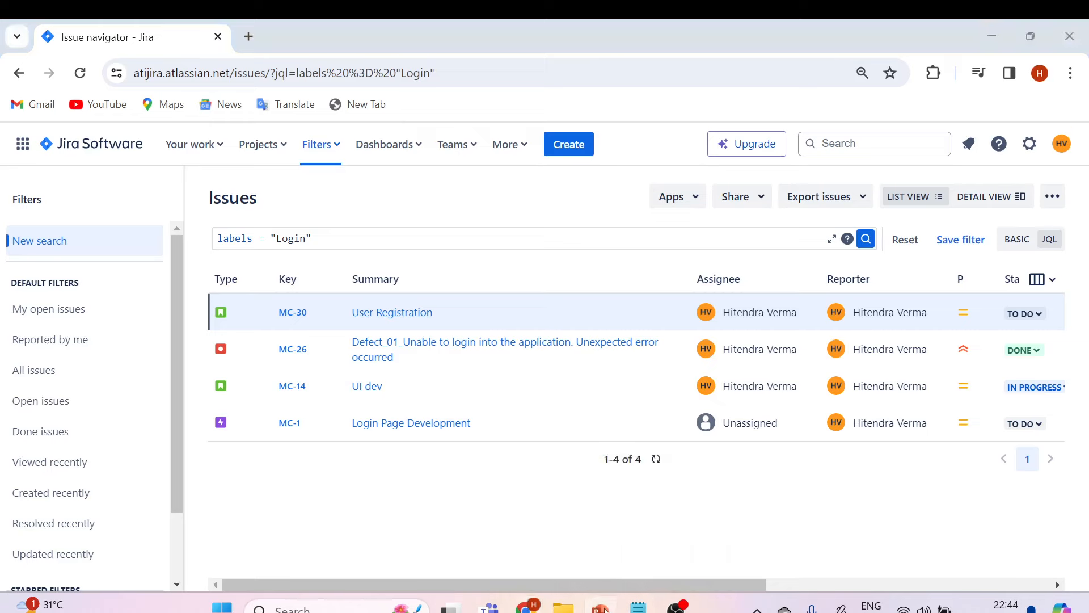
click(604, 609)
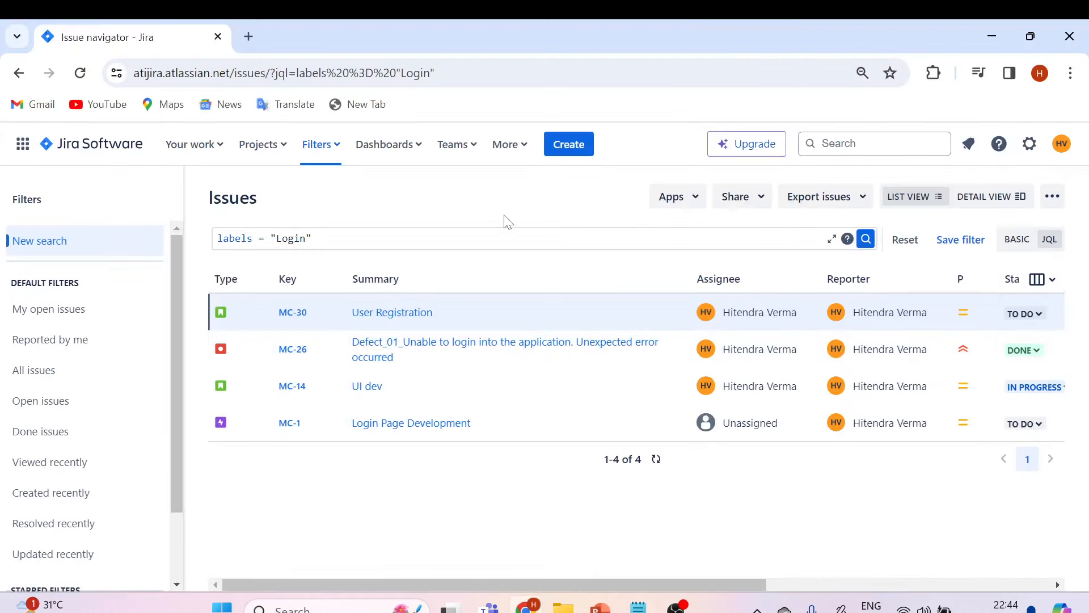